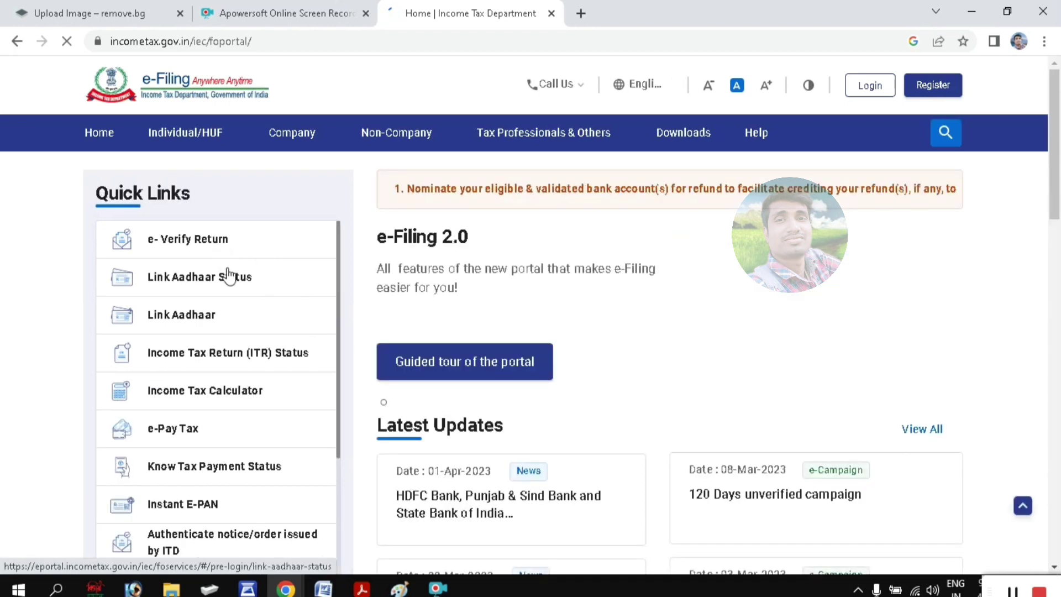
- Open the Link Aadhaar service, fill in the PAN and Aadhaar number, and validate them
left_click(188, 321)
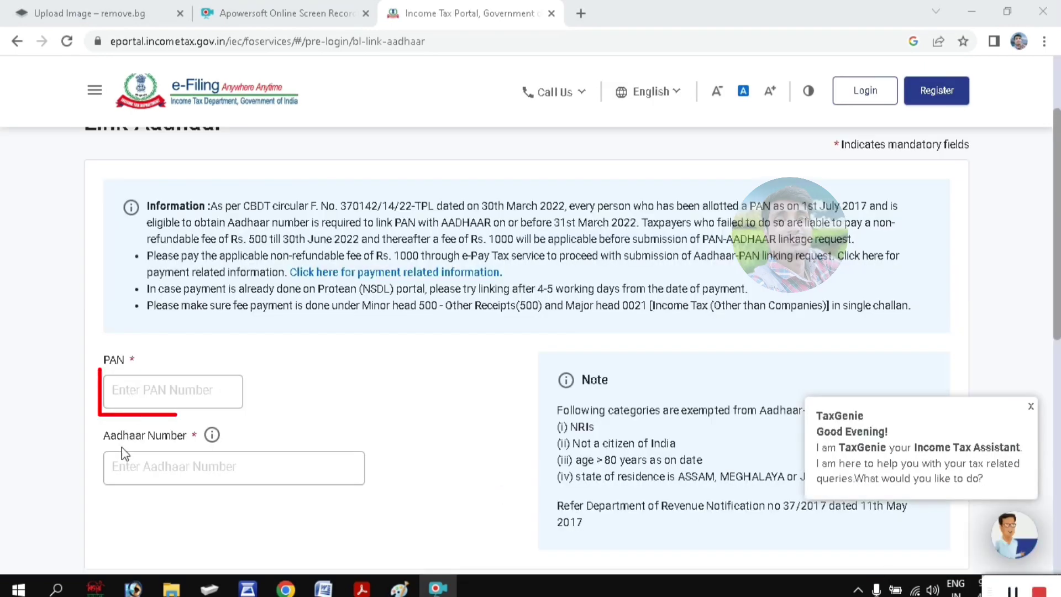
left_click(140, 390)
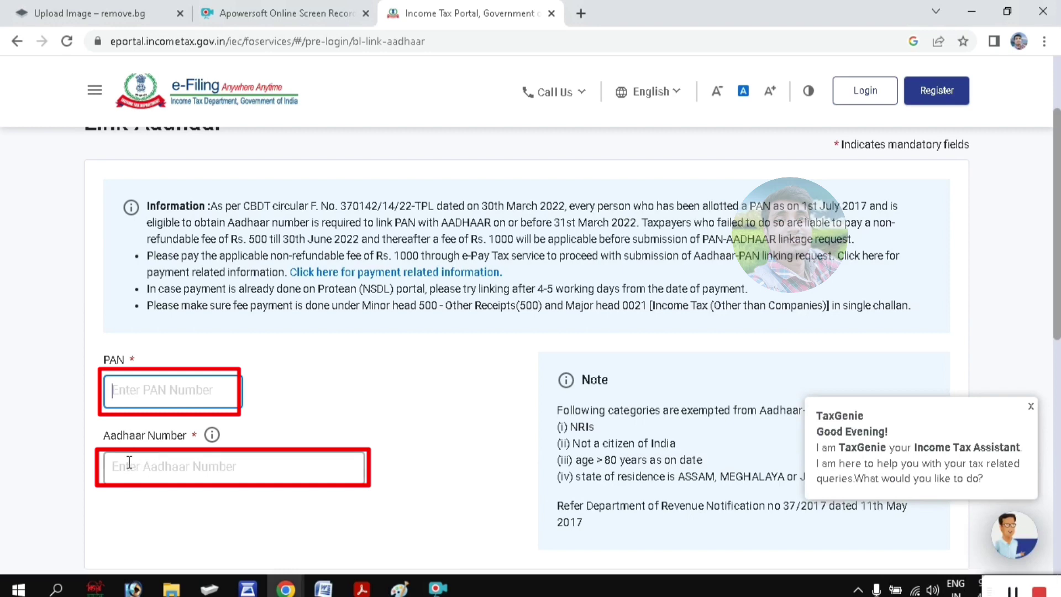
scroll(202, 474, "down", 1)
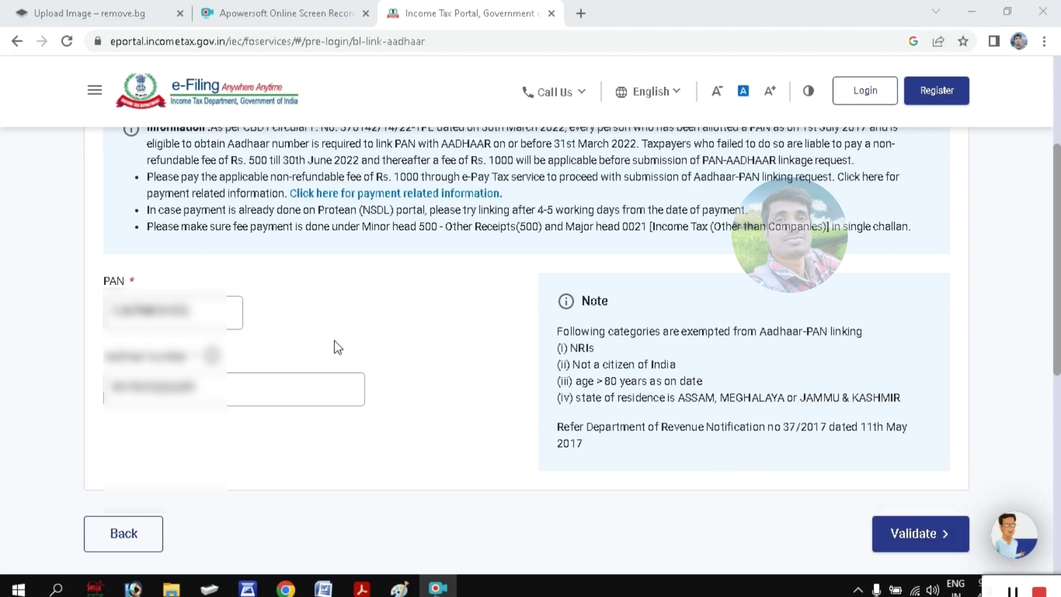
left_click(936, 538)
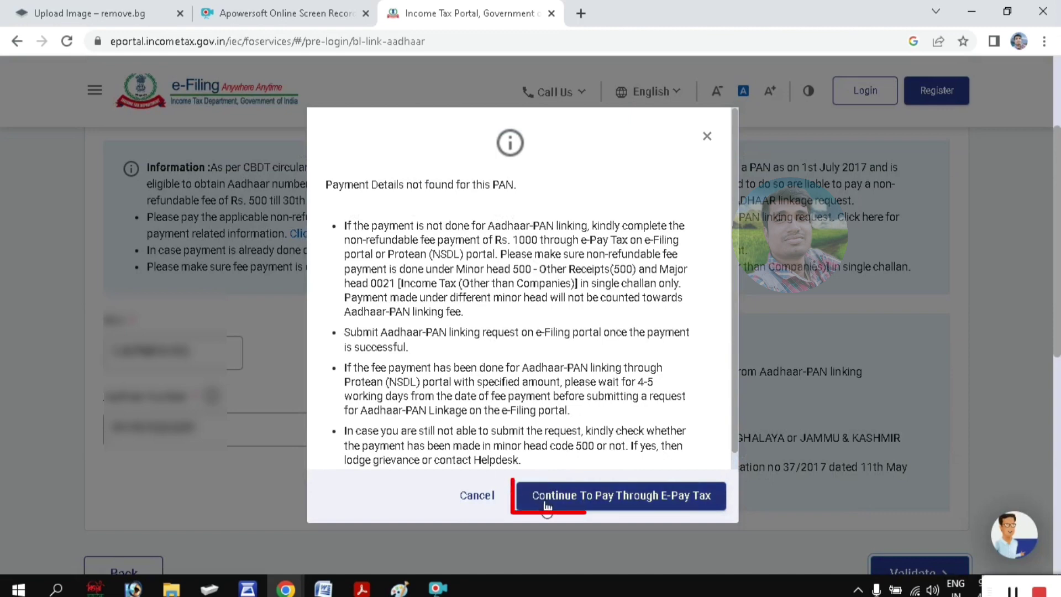
- Continue to pay through e-Pay Tax and submit the PAN, its confirmation and the mobile number
left_click(611, 497)
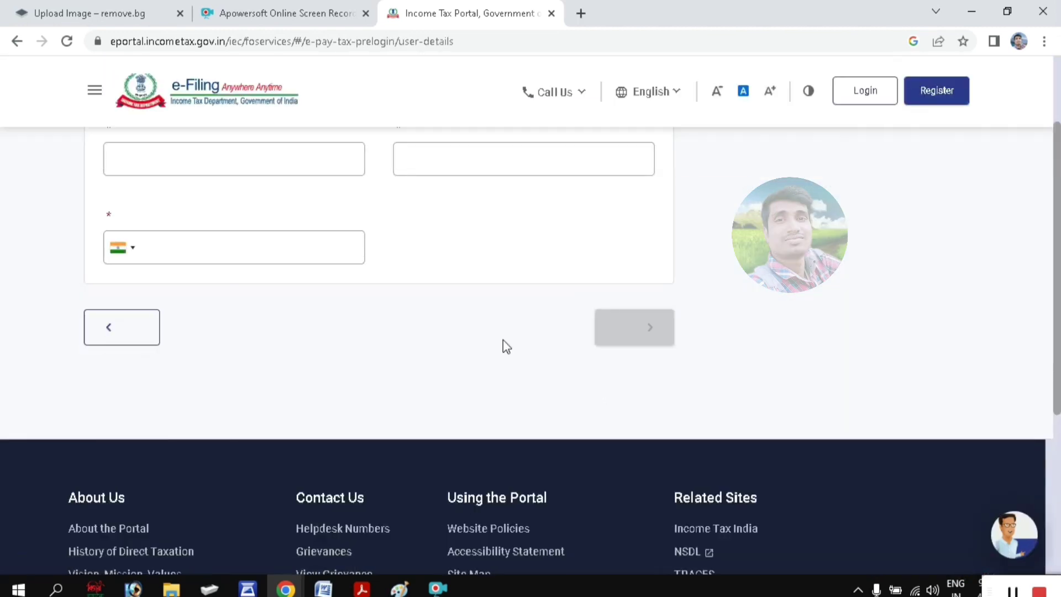
scroll(435, 314, "up", 1)
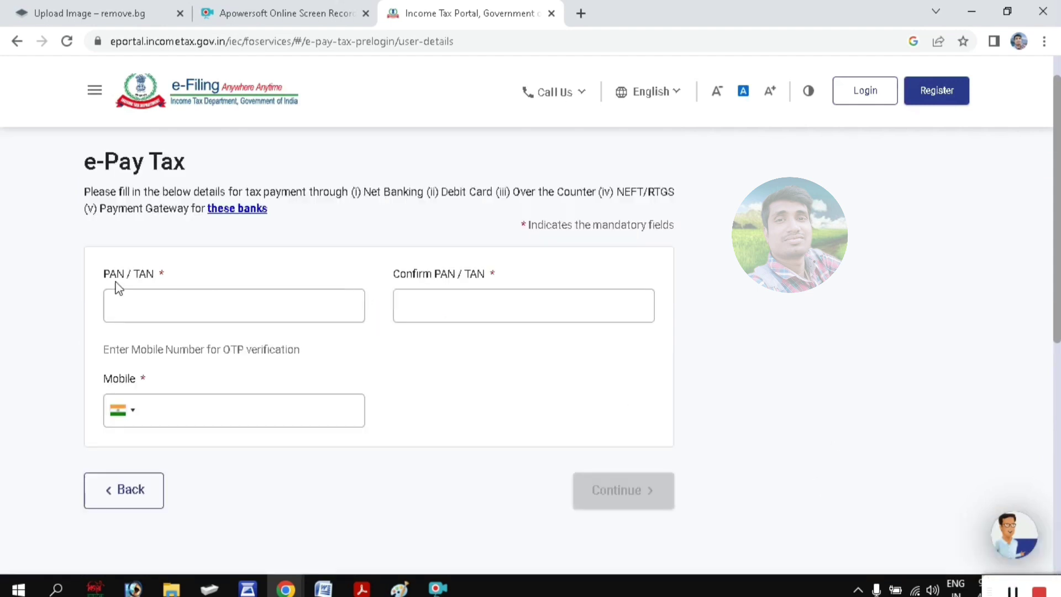
left_click(244, 307)
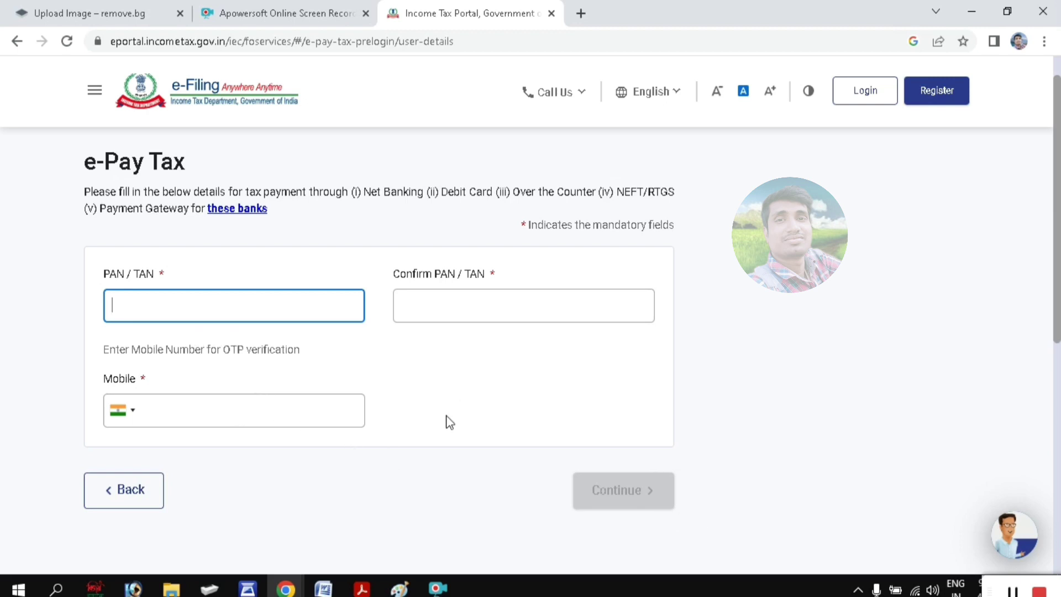
left_click(1012, 590)
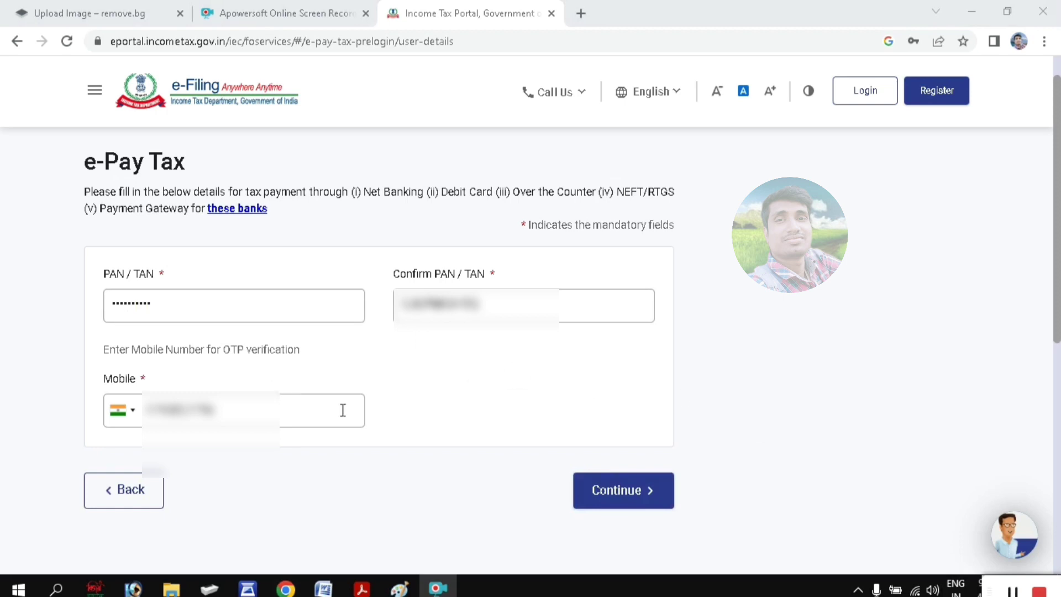
left_click(612, 499)
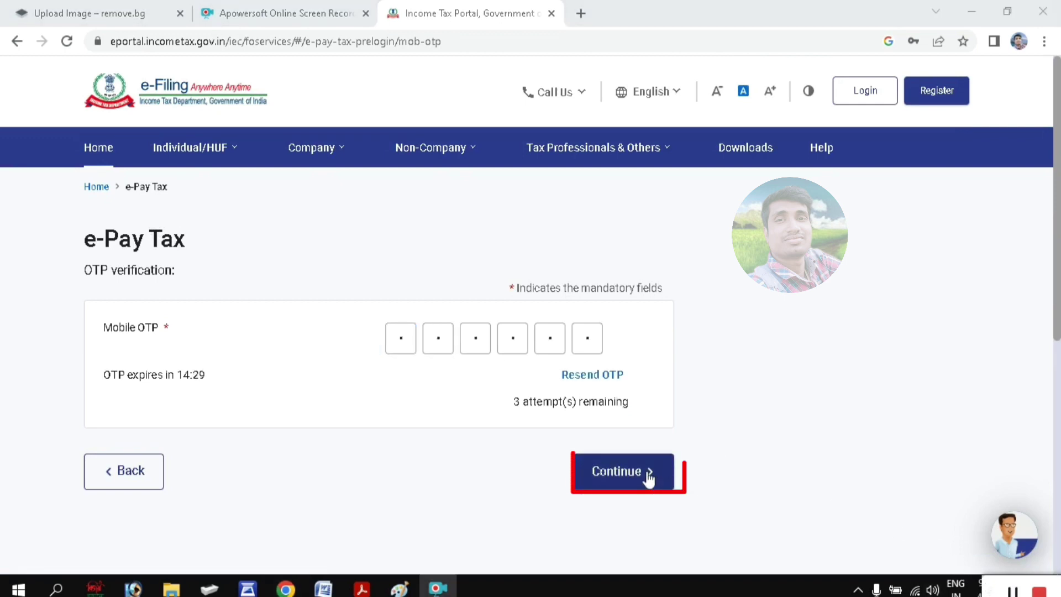
- Verify the mobile OTP and proceed to a new payment in the Income Tax category
left_click(614, 481)
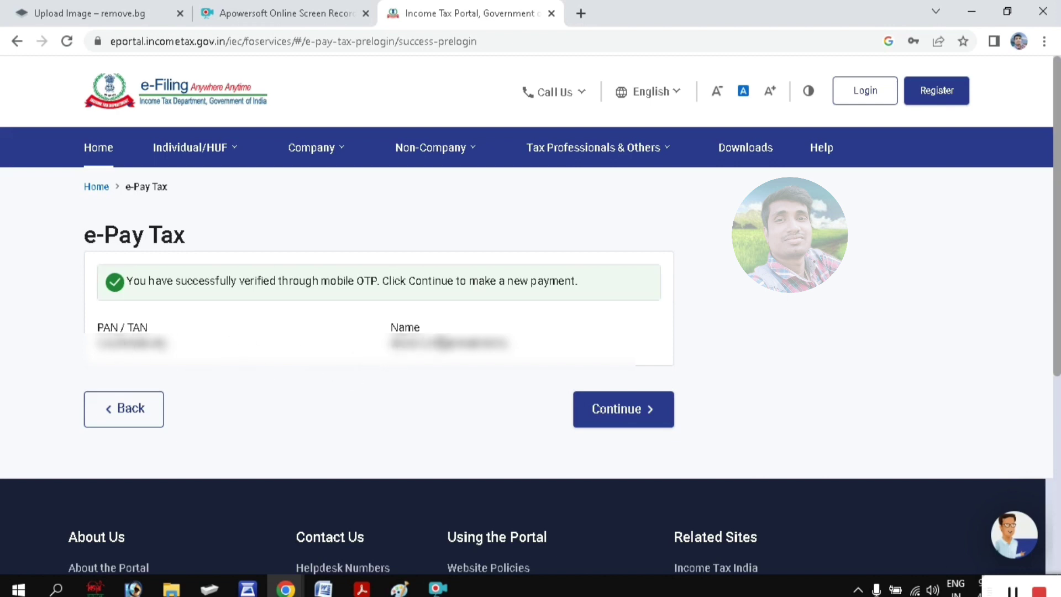
left_click(623, 421)
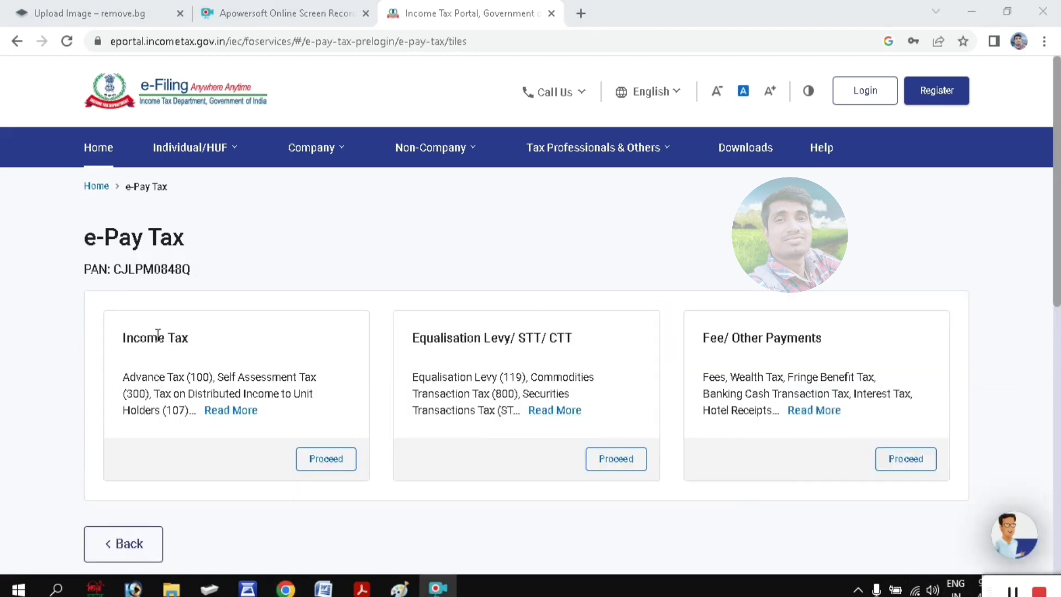
left_click(326, 464)
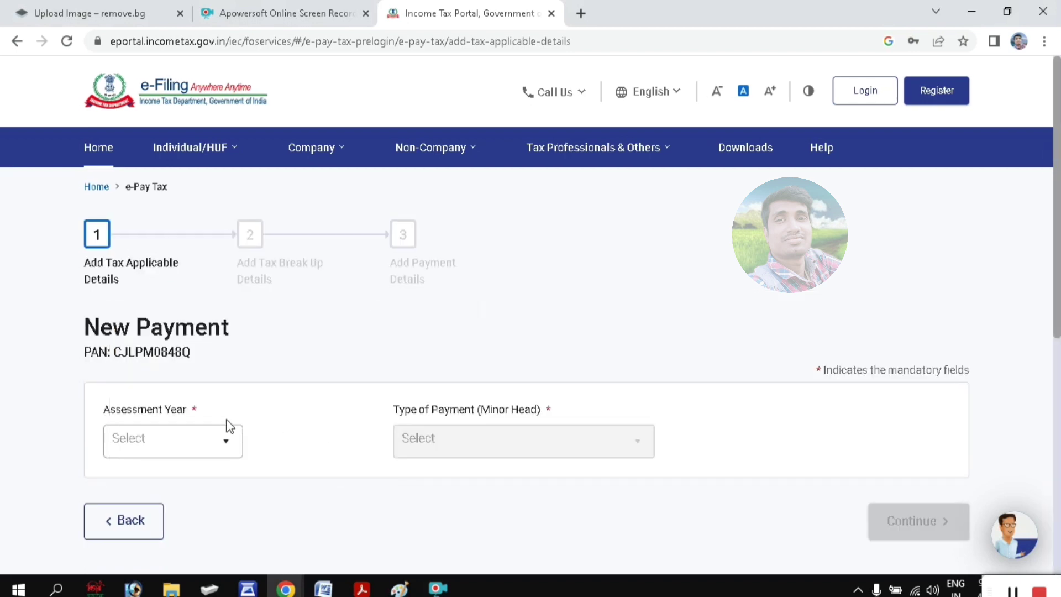
- Set the assessment year of the new payment to 2023-24
scroll(143, 413, "down", 2)
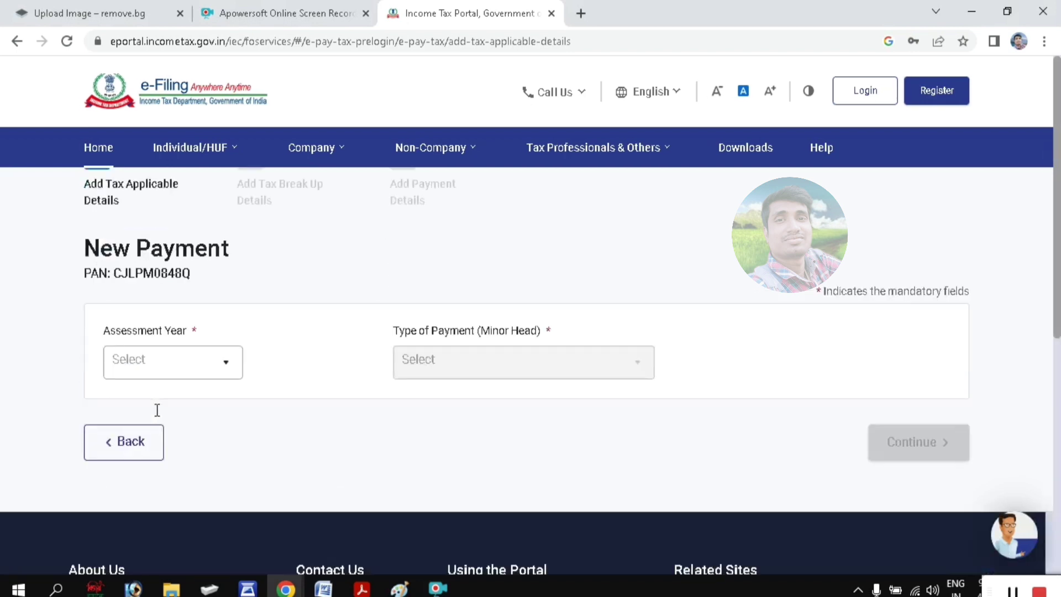
left_click(193, 362)
left_click(193, 360)
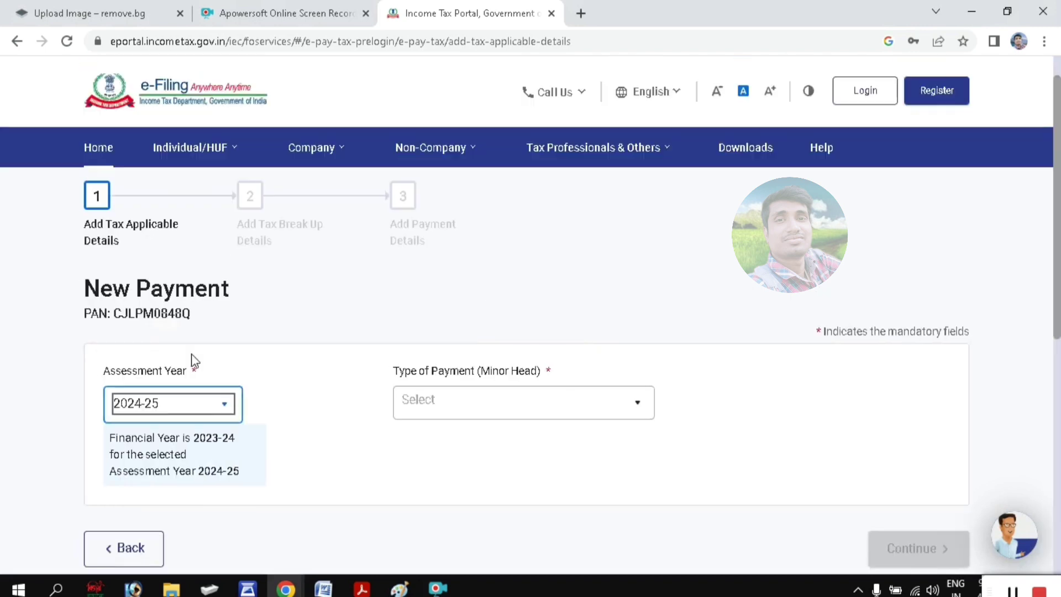
left_click(194, 405)
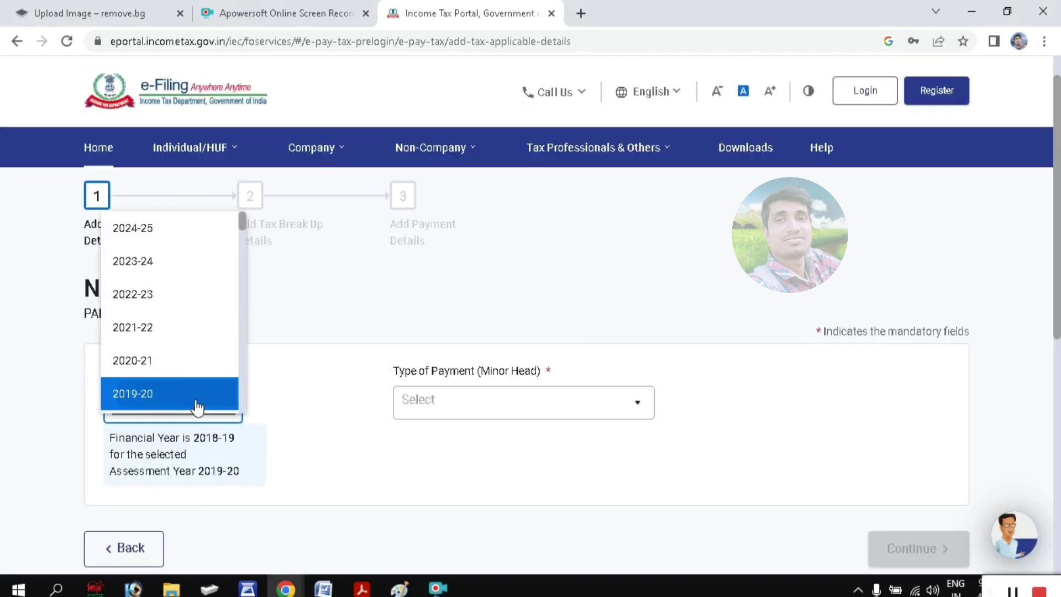
left_click(194, 405)
left_click(194, 405)
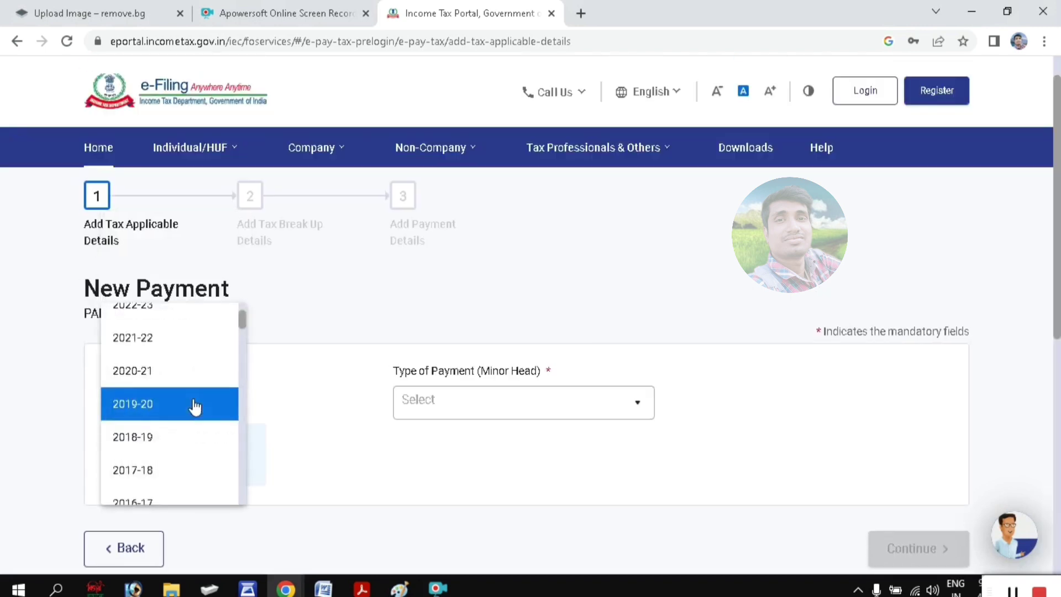
scroll(178, 416, "up", 3)
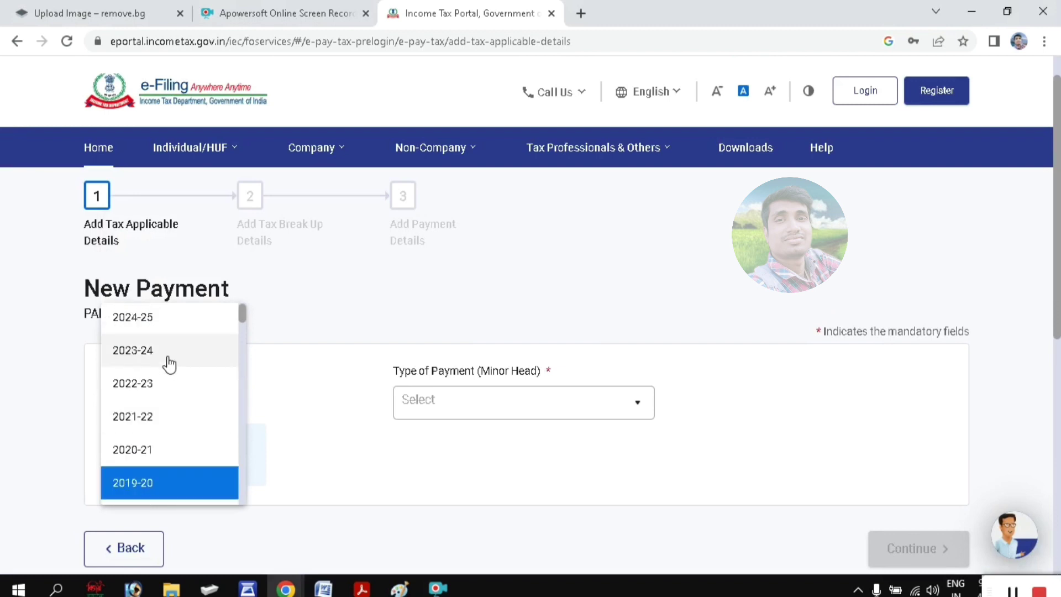
left_click(170, 363)
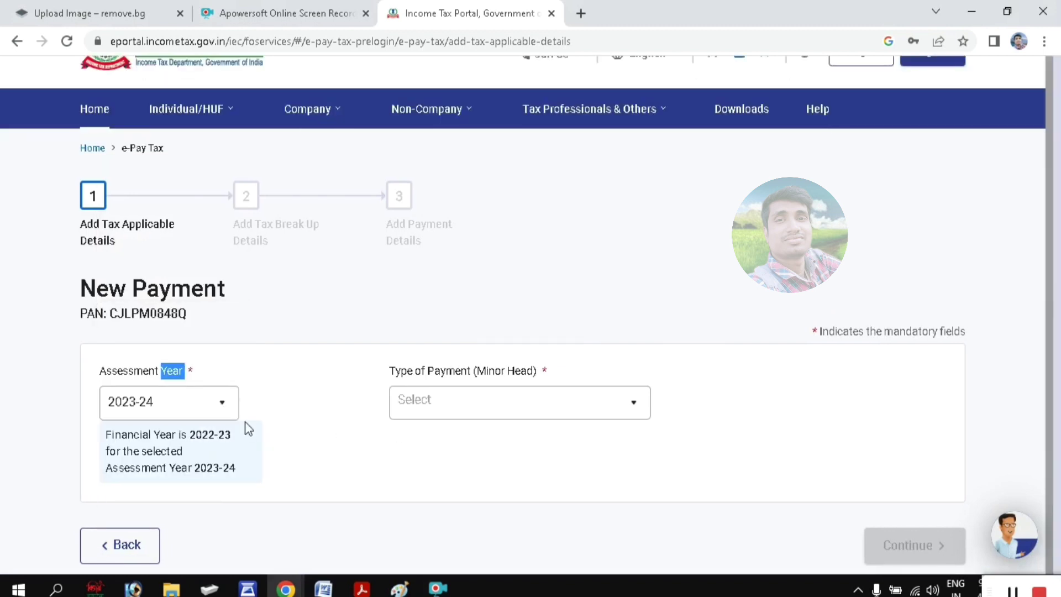
- Set the type of payment (minor head) to Other Receipts (500) and continue to the tax break-up details
mouse_move(385, 382)
left_mouse_down()
mouse_move(533, 418)
mouse_move(425, 381)
left_mouse_up()
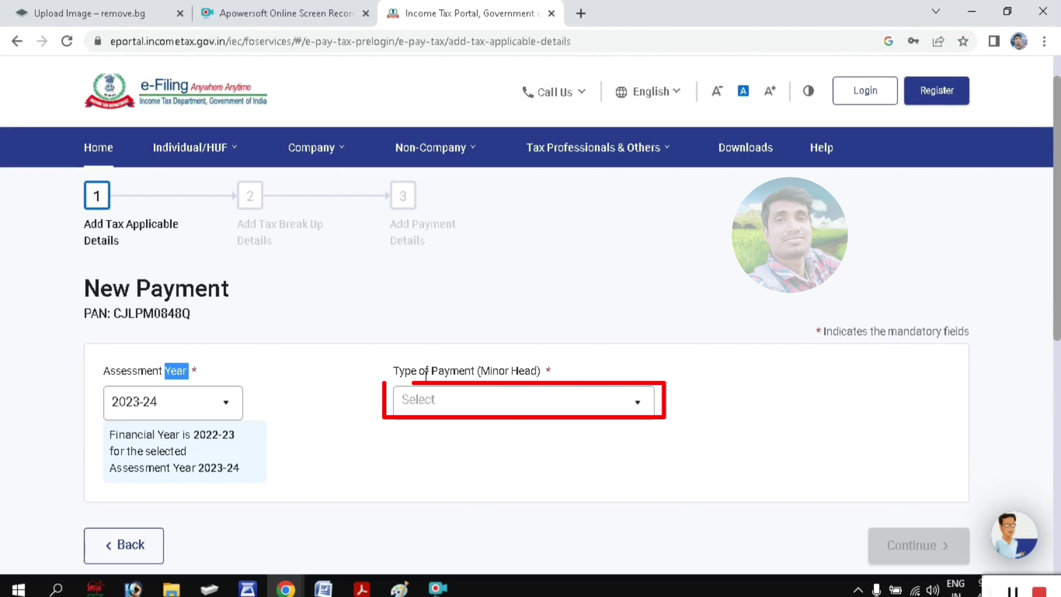
left_click(490, 398)
left_click(515, 410)
left_click(540, 422)
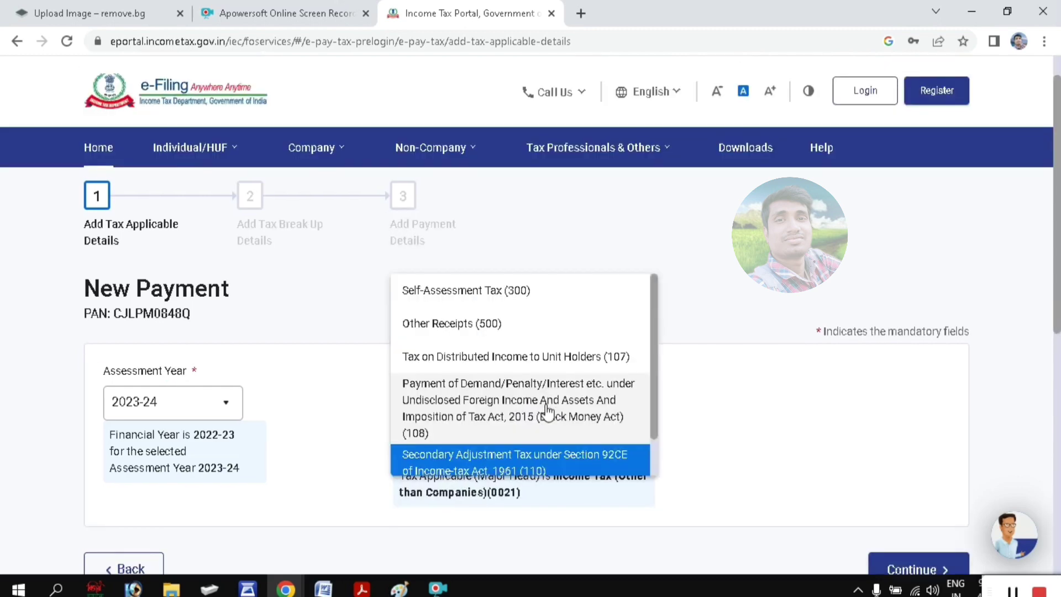
left_click(491, 331)
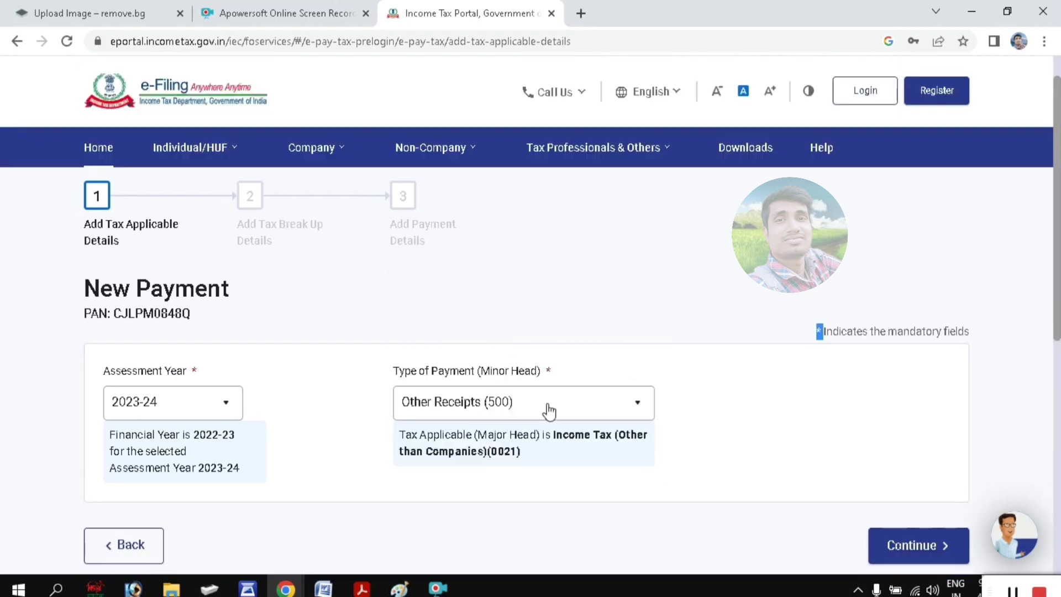
scroll(717, 458, "down", 1)
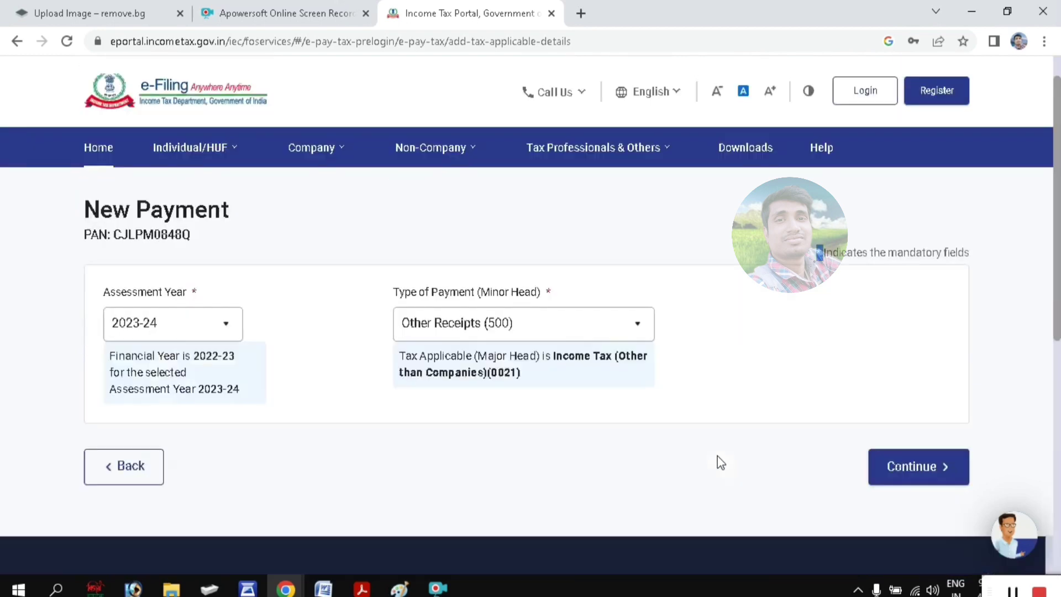
left_click(922, 475)
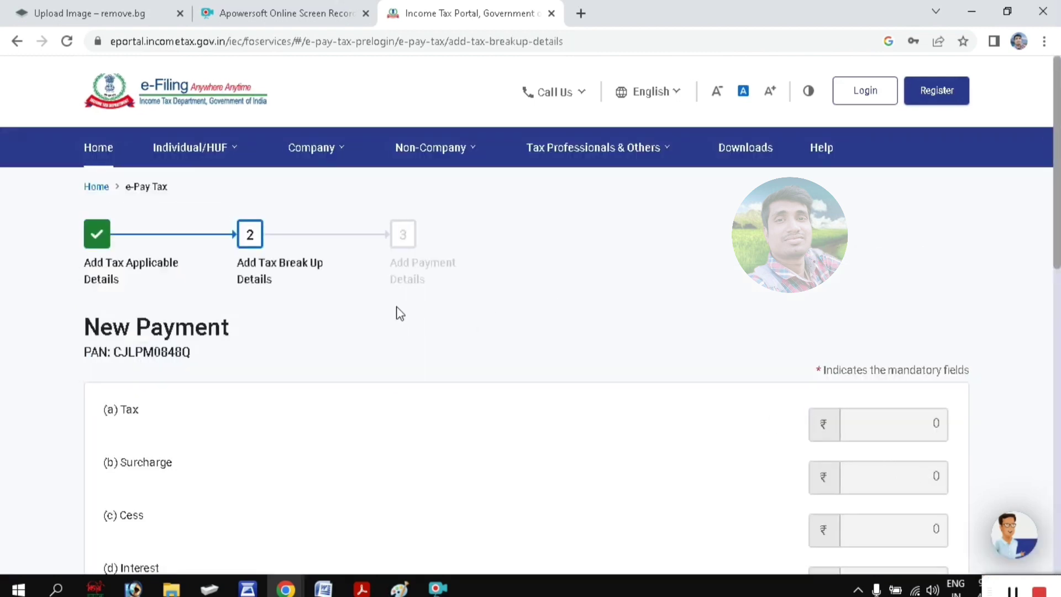
- Review the tax break-up amounts and continue to the payment mode selection
scroll(164, 337, "down", 1)
scroll(568, 352, "down", 1)
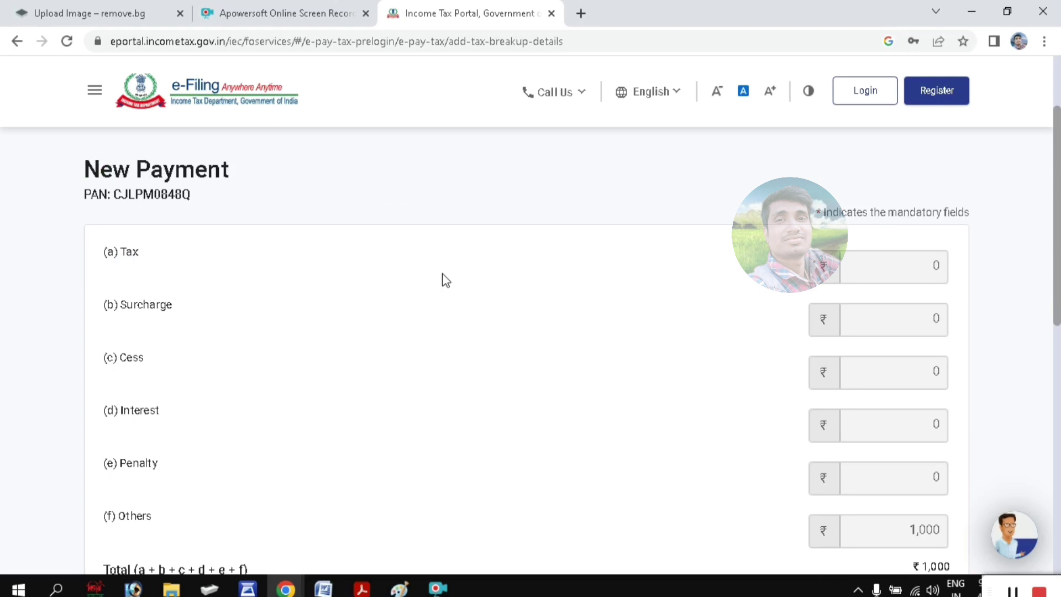
scroll(442, 277, "down", 2)
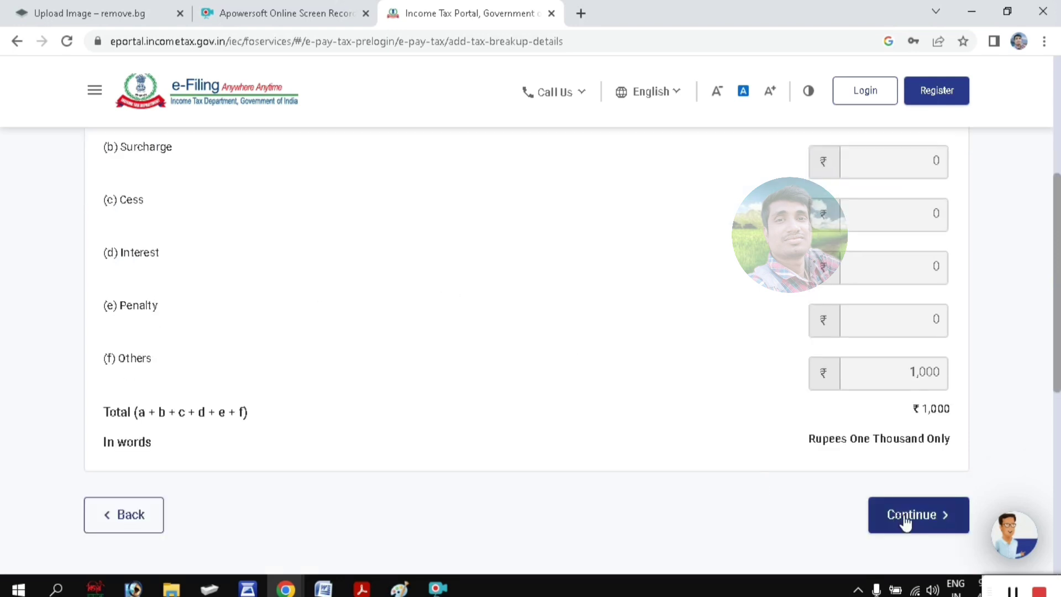
scroll(916, 411, "up", 2)
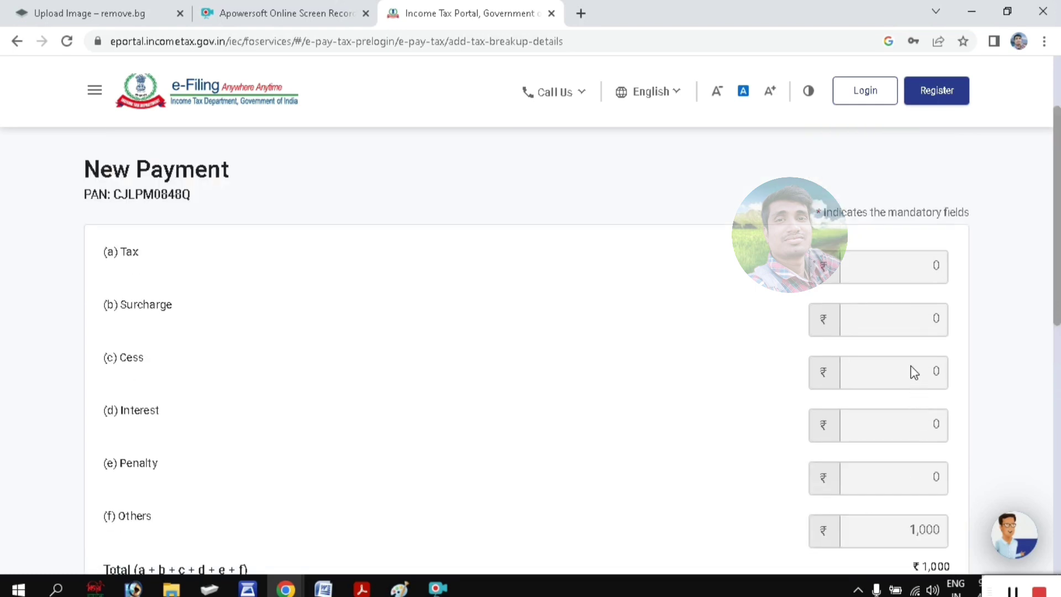
scroll(910, 365, "down", 1)
scroll(911, 464, "down", 1)
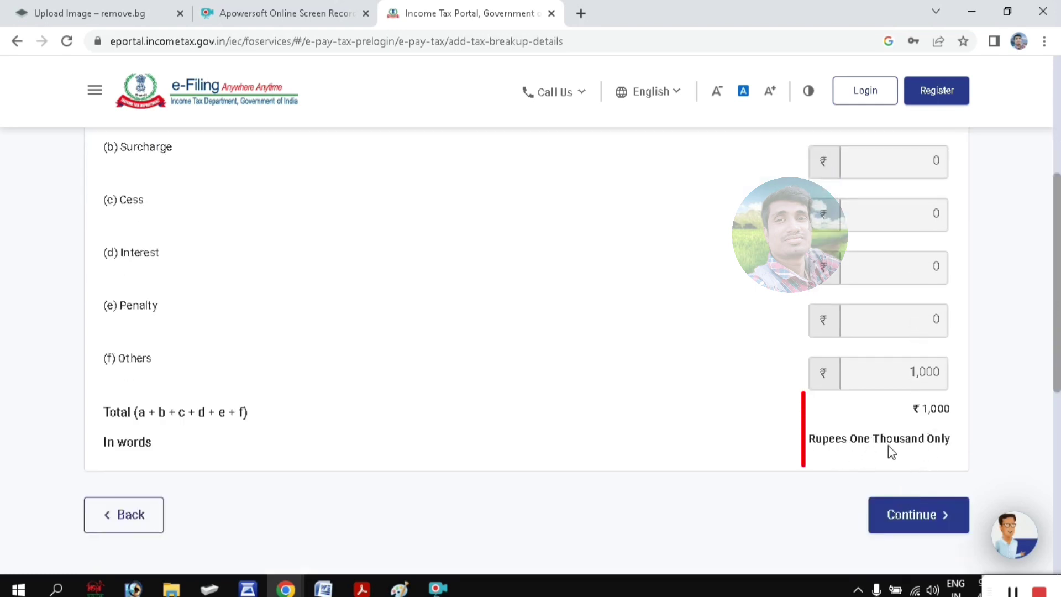
left_click(915, 515)
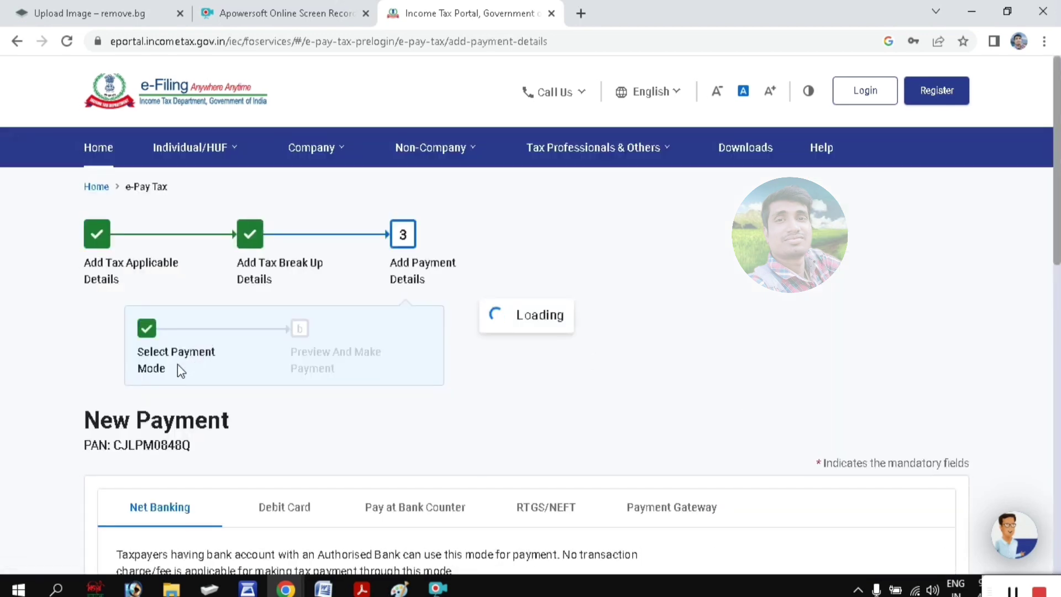
- Choose the Payment Gateway mode with State Bank Of India and continue to the payment preview
scroll(260, 379, "down", 3)
scroll(160, 375, "down", 2)
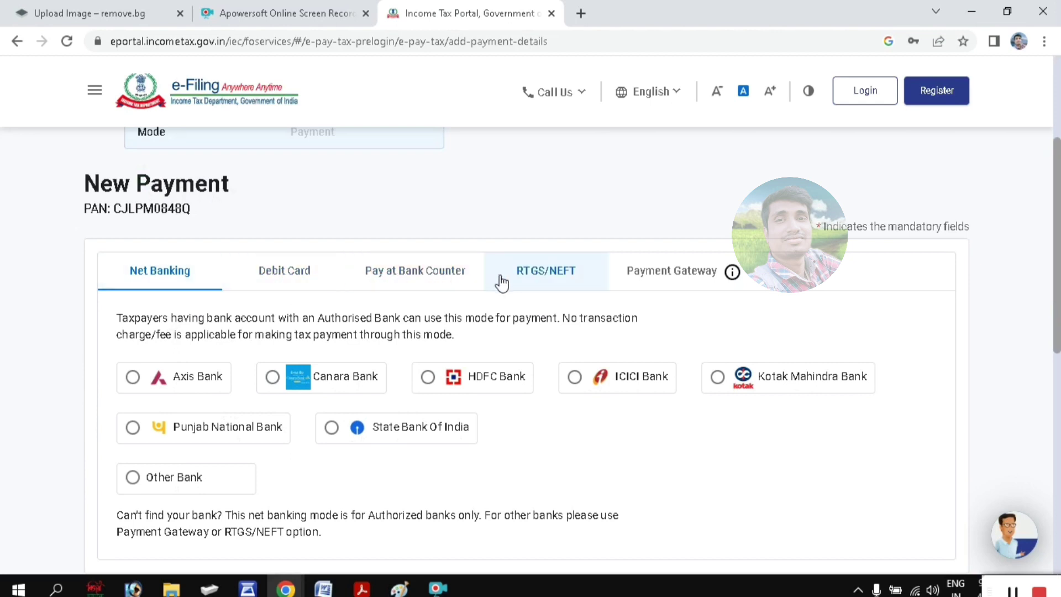
left_click(672, 281)
scroll(531, 313, "down", 3)
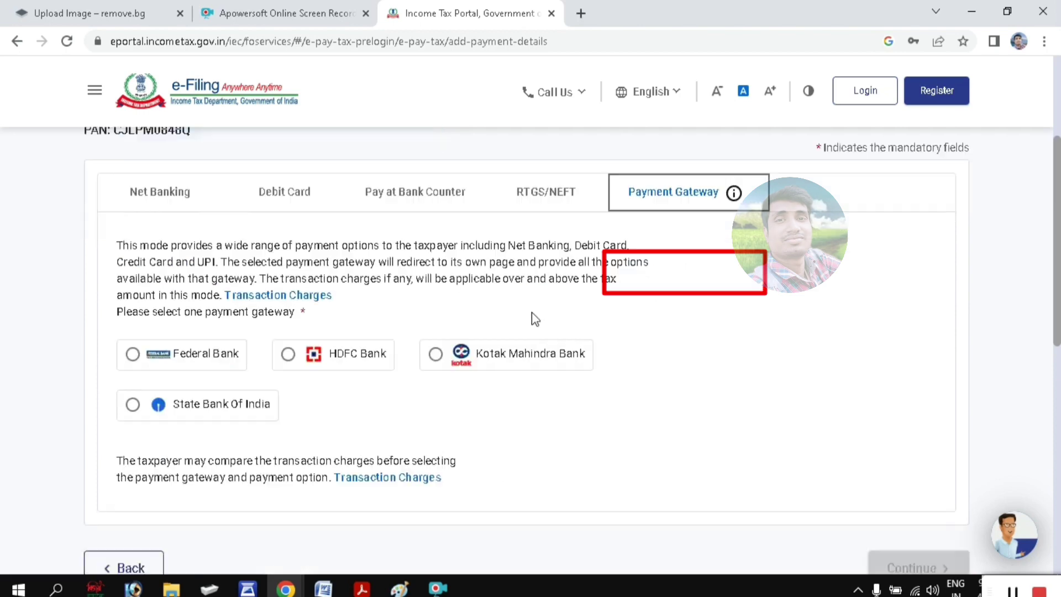
left_click(249, 322)
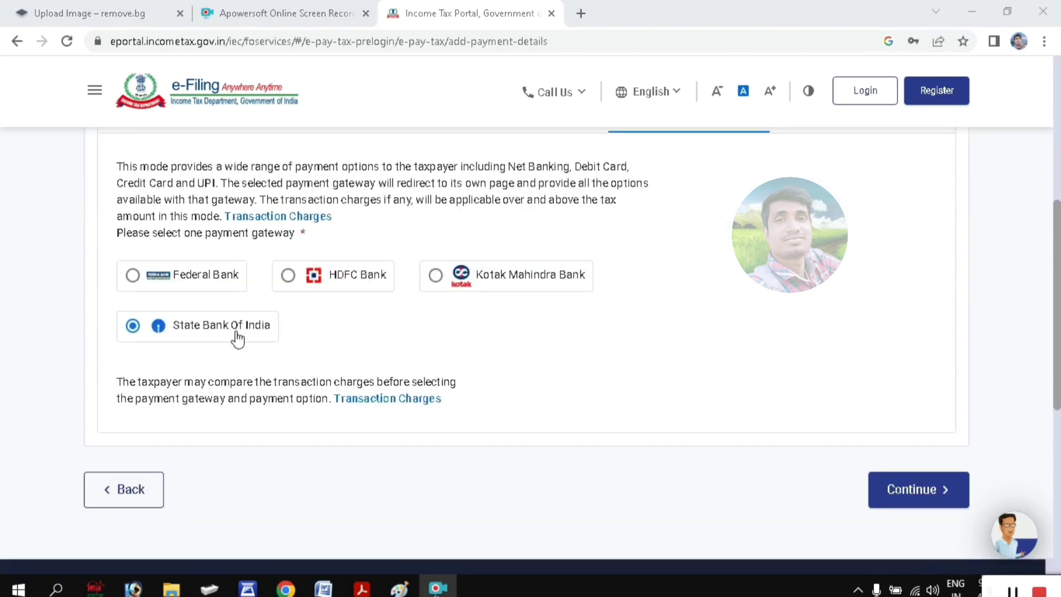
left_click(898, 491)
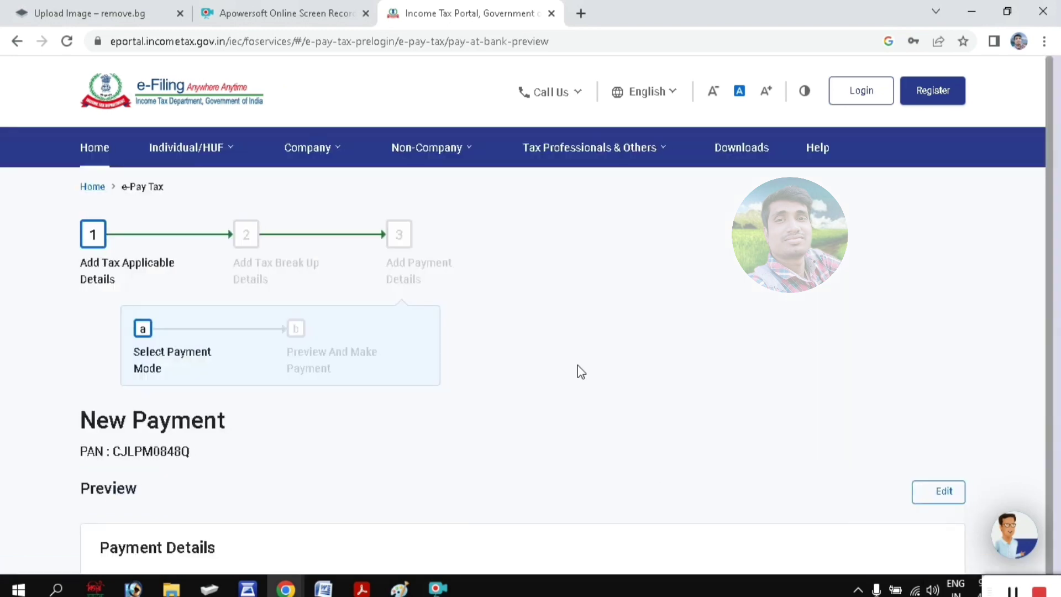
- Review the payment details and tax break-up in the payment preview
scroll(596, 290, "down", 1)
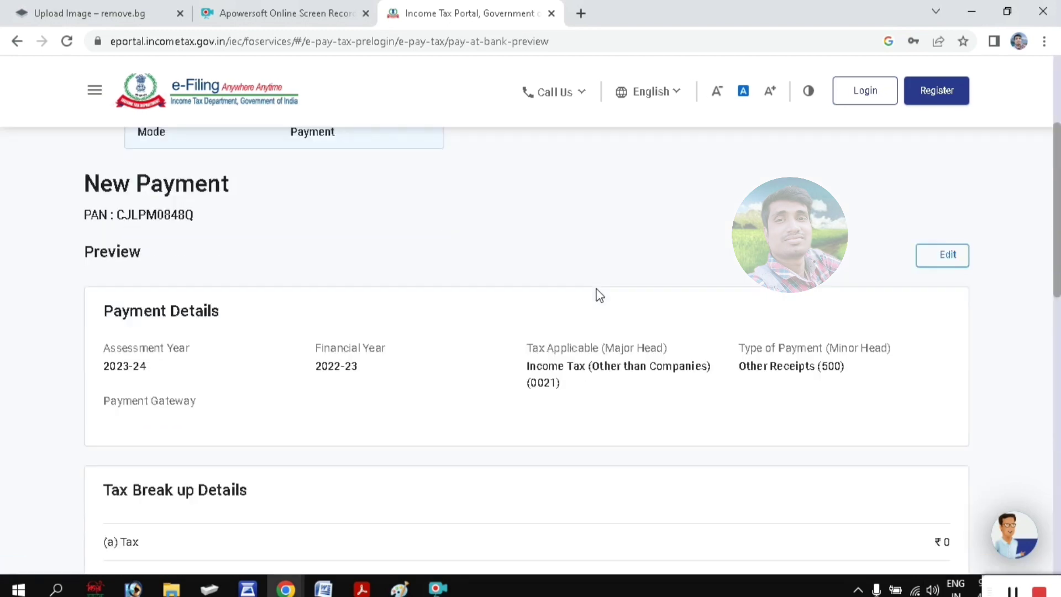
scroll(381, 278, "down", 5)
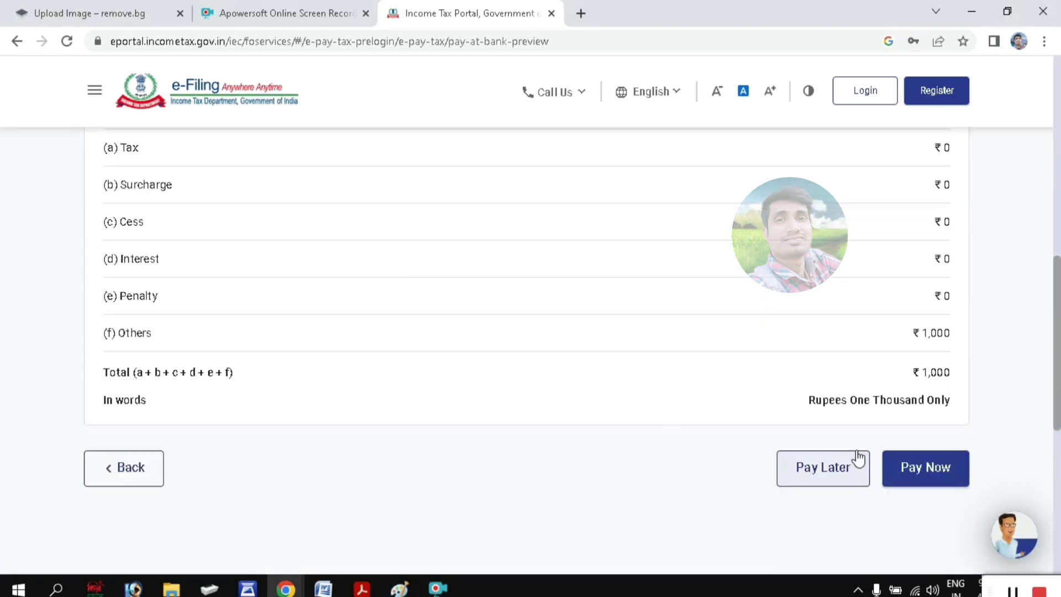
scroll(788, 405, "up", 3)
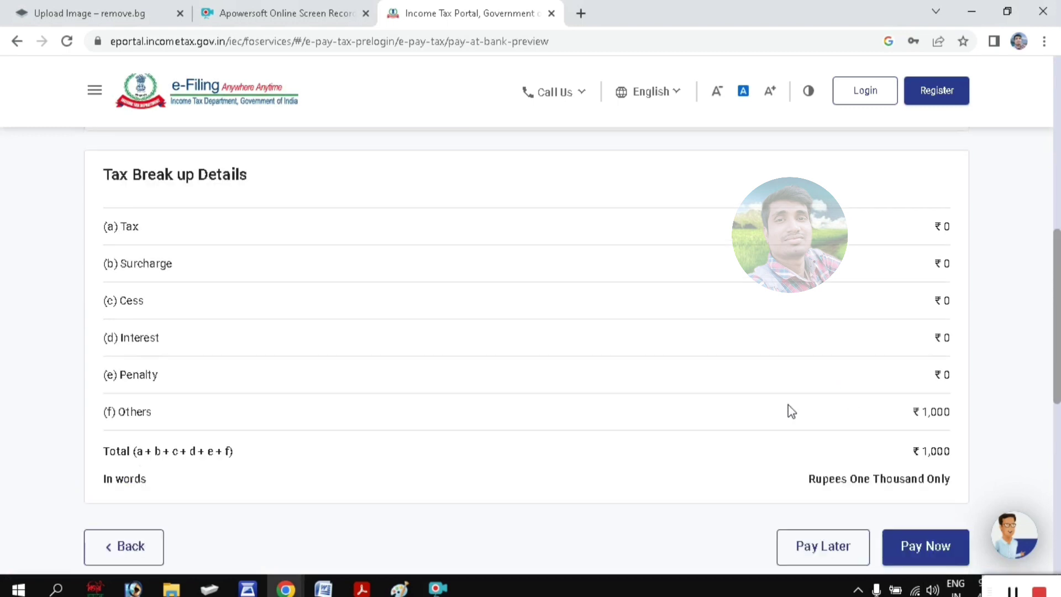
- Proceed with immediate payment, agree to the terms and conditions, and submit the payment to the bank
scroll(834, 442, "down", 4)
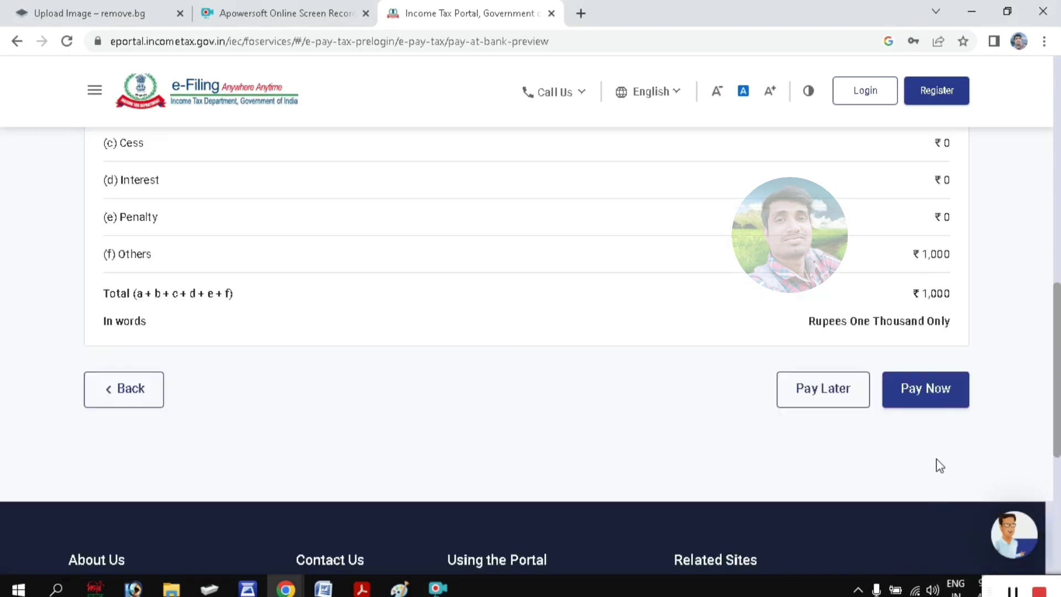
left_click(933, 405)
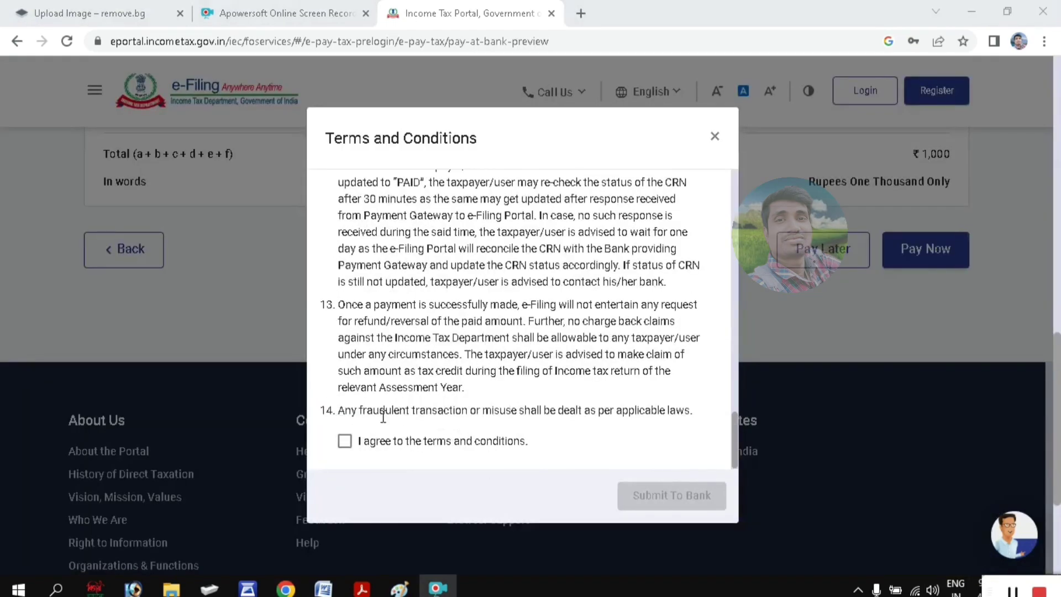
left_click(345, 441)
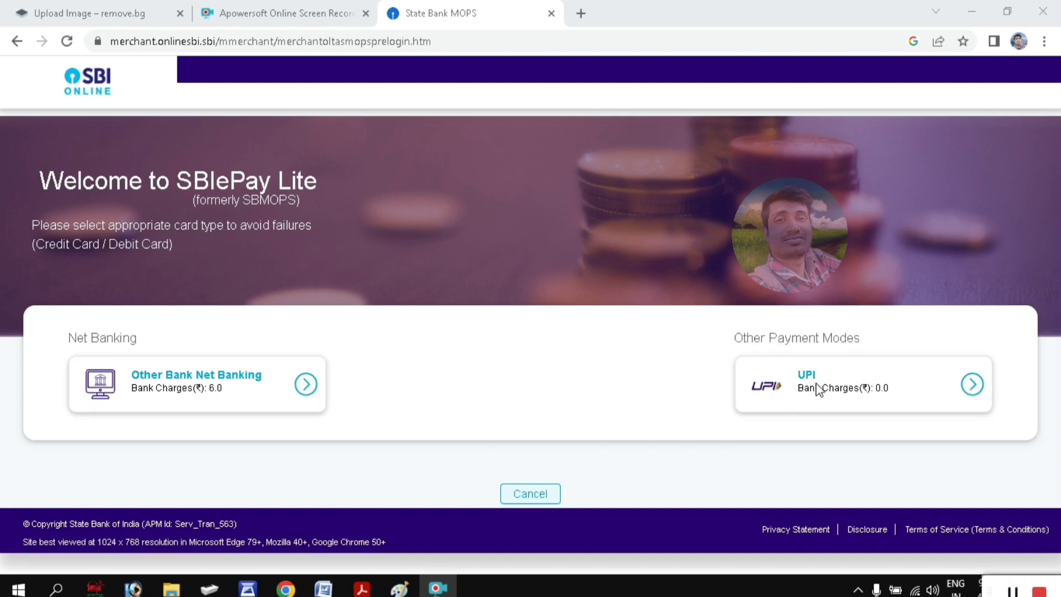
- Pay the fee in SBIePay Lite through UPI with a QR code and acknowledge the transaction status message
left_click(820, 396)
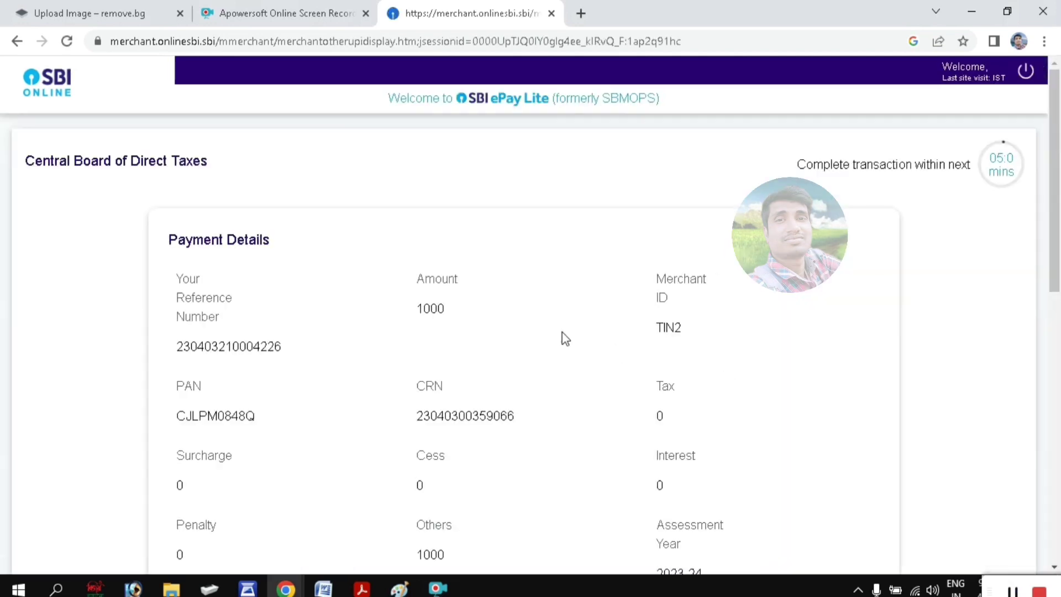
scroll(564, 329, "down", 10)
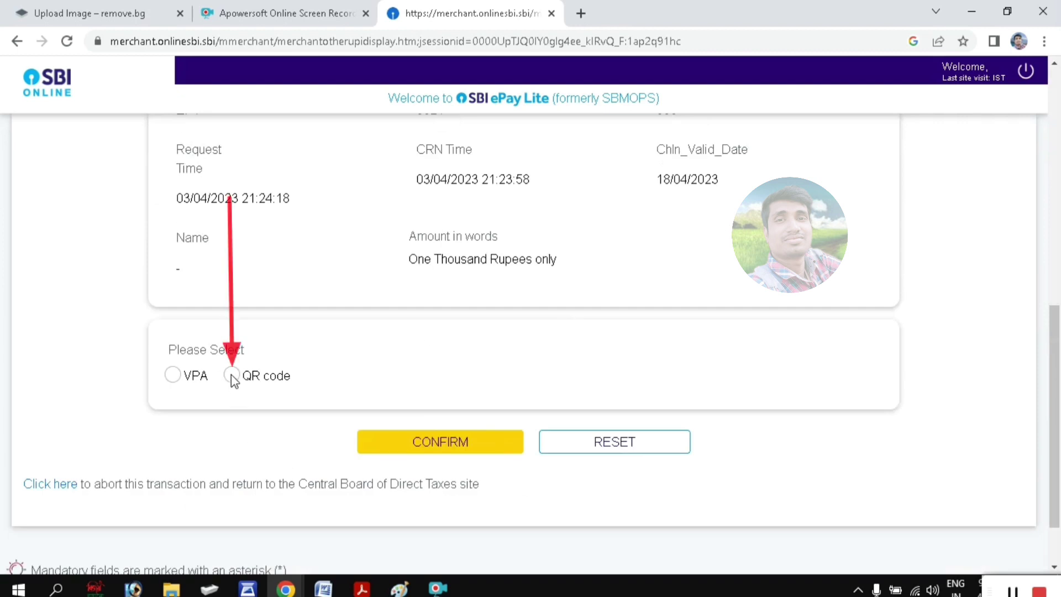
left_click(232, 375)
scroll(438, 336, "up", 5)
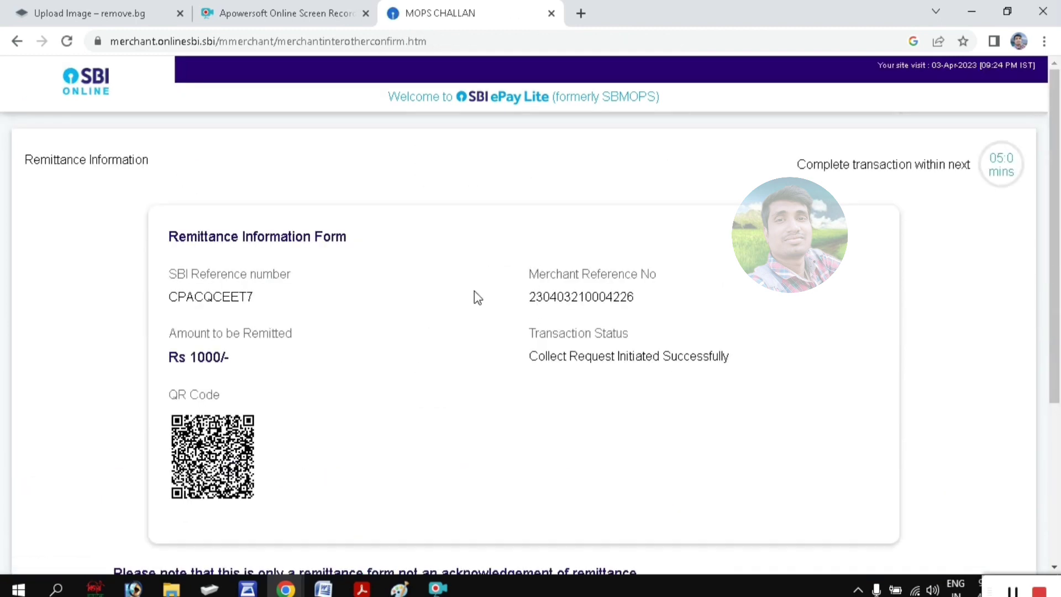
scroll(474, 291, "down", 3)
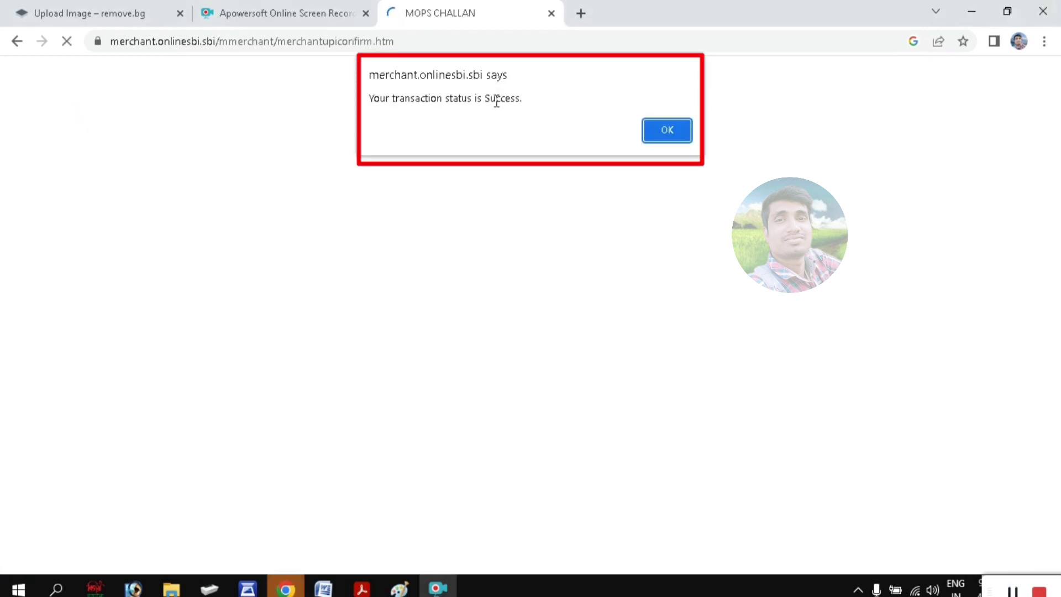
left_click(667, 131)
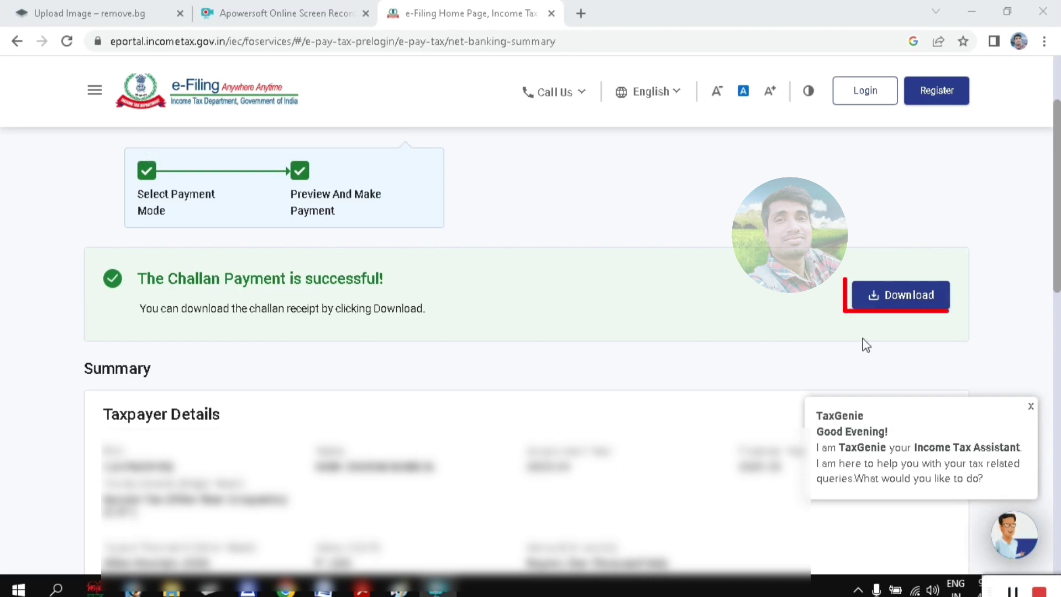
- Download the challan receipt and dismiss the TaxGenie assistant message
left_click(901, 298)
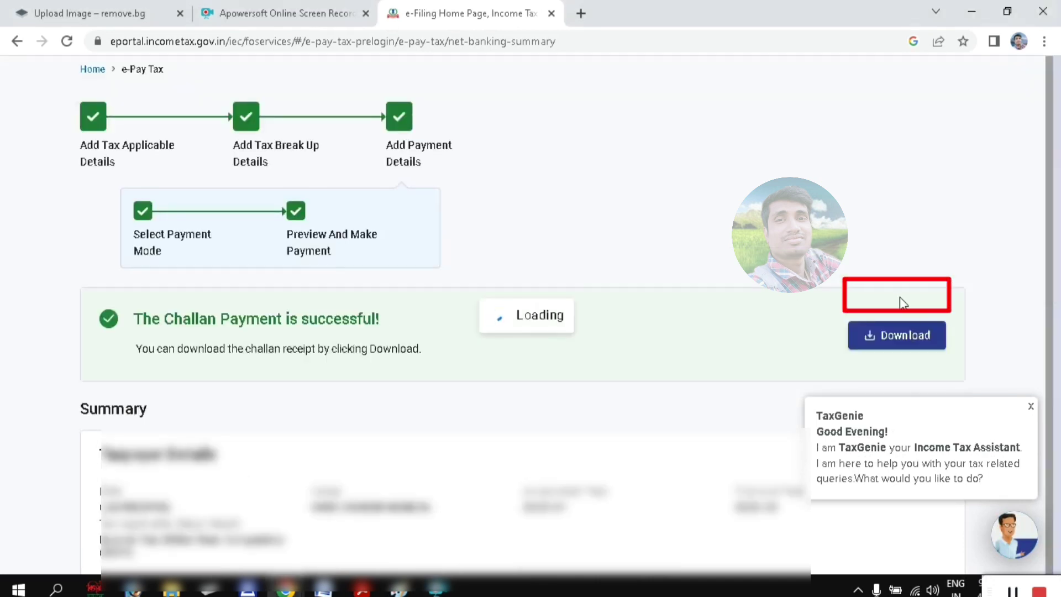
left_click(1029, 406)
- Return to the e-Filing home page, open the Link Aadhaar service, and dismiss the list of downloaded files
left_click(101, 157)
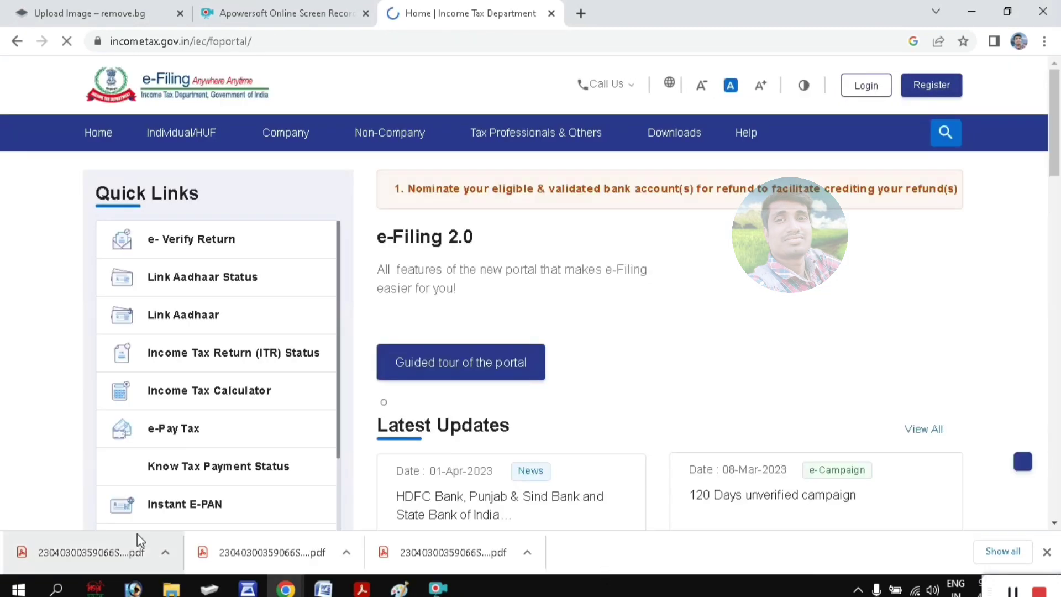
left_click(165, 318)
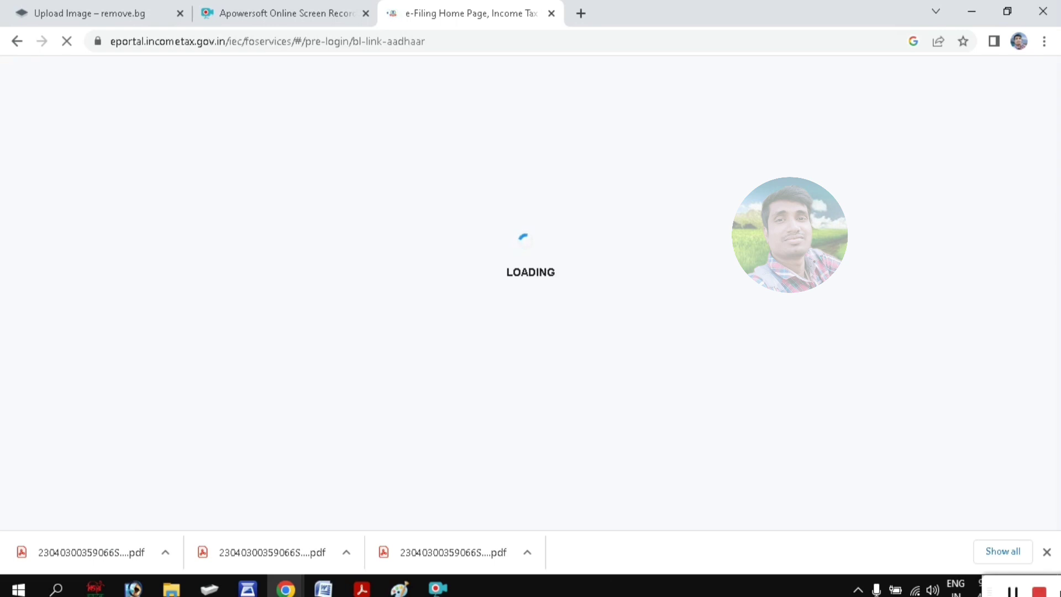
left_click(1046, 551)
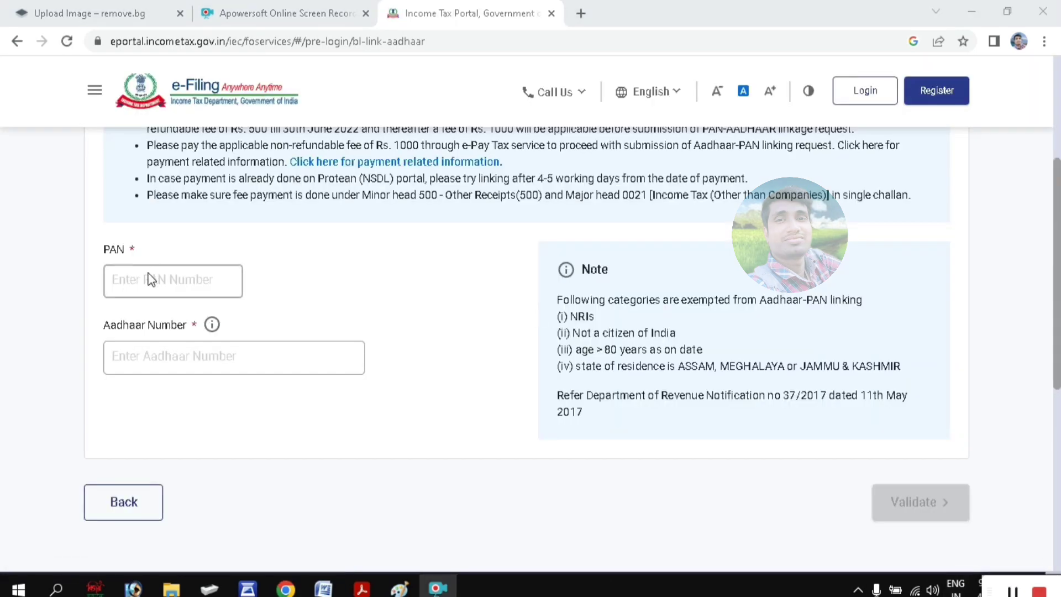
- Enter the PAN and Aadhaar number, validate them, and continue to the Aadhaar-PAN linking request
left_click(150, 280)
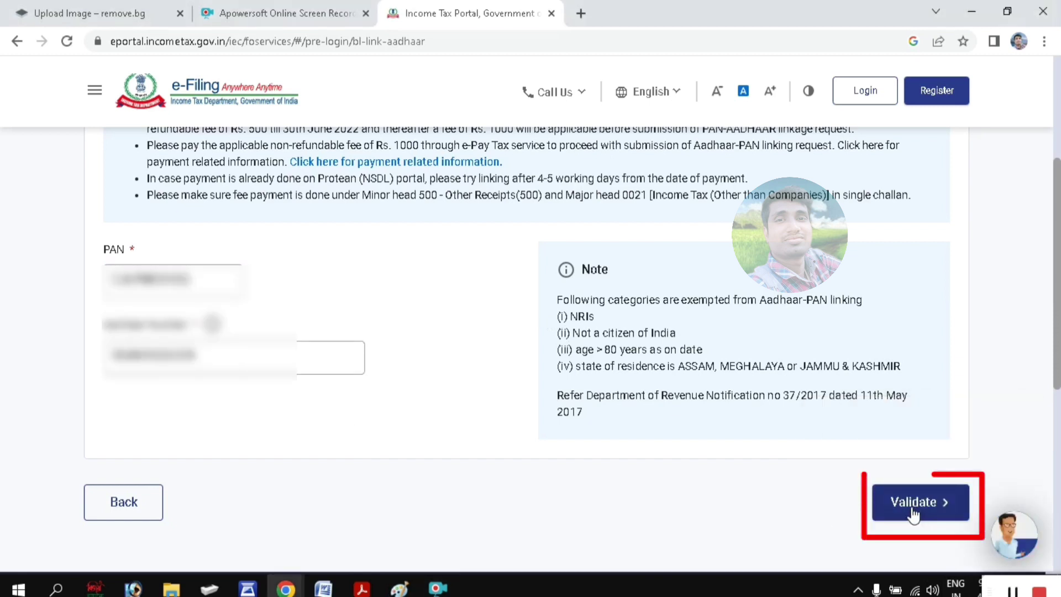
left_click(934, 503)
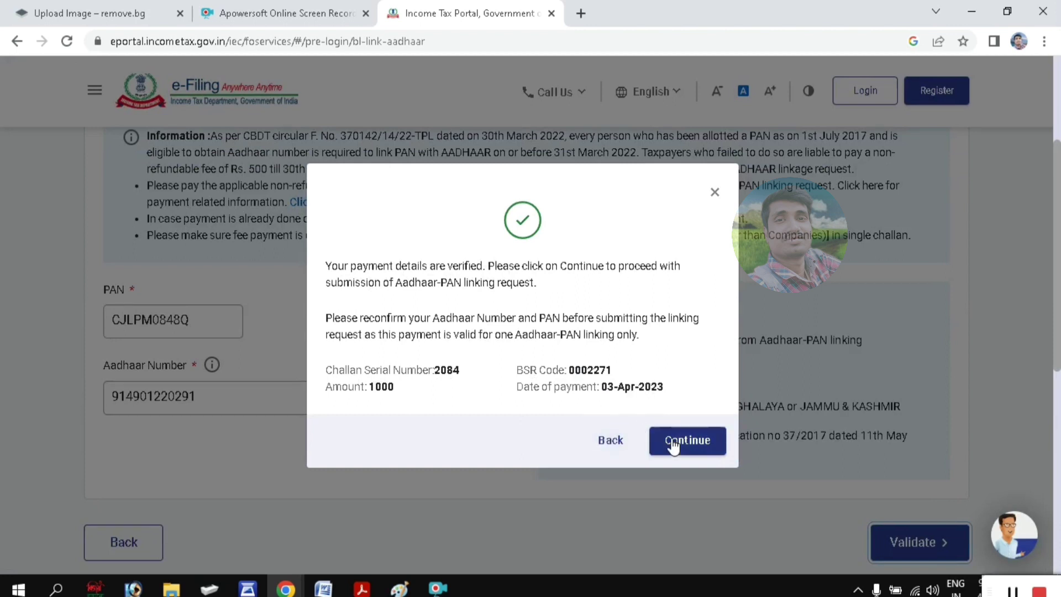
left_click(707, 442)
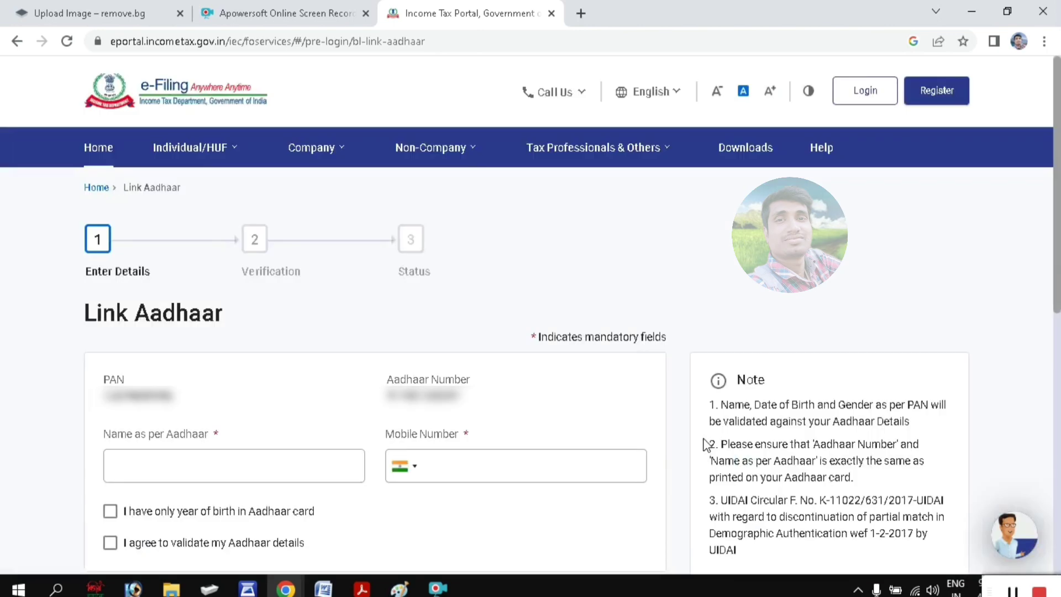
- Fill in the name as per Aadhaar and the mobile number, agree to validate the Aadhaar details, and submit the Link Aadhaar request
scroll(497, 366, "down", 3)
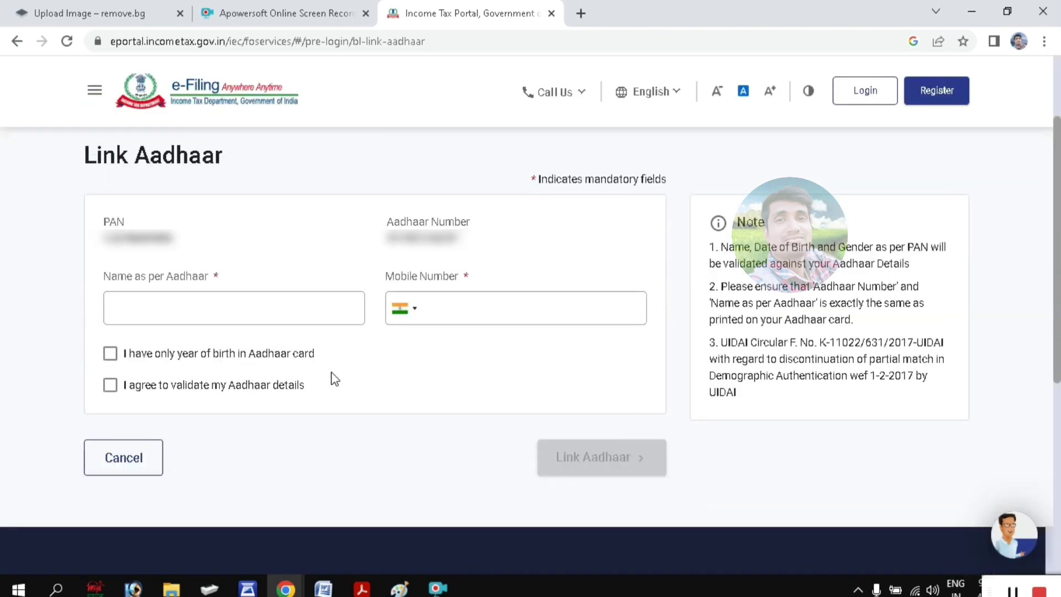
left_click(175, 297)
left_click(197, 305)
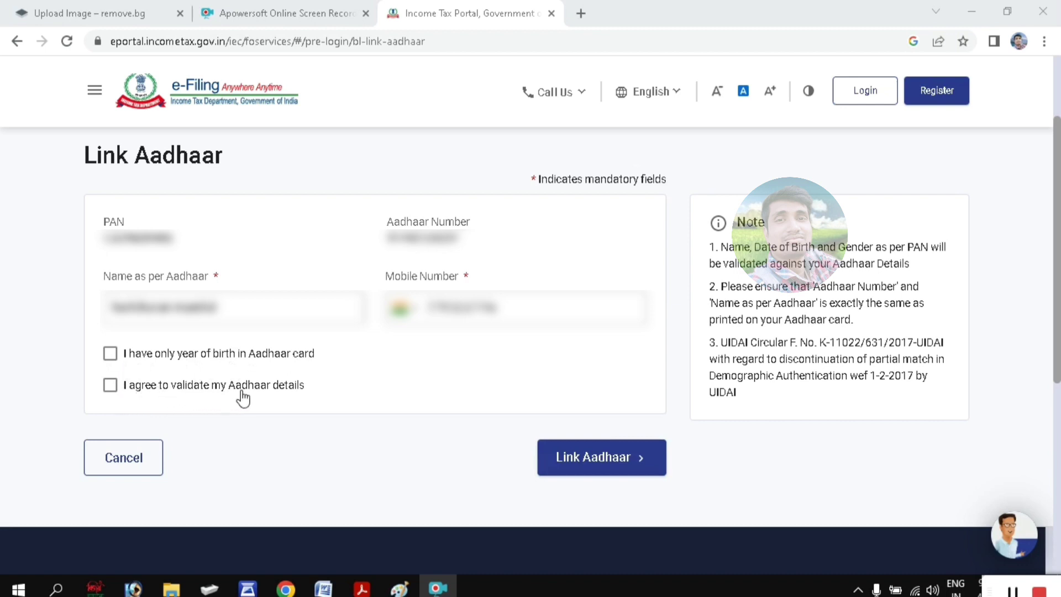
left_click(111, 393)
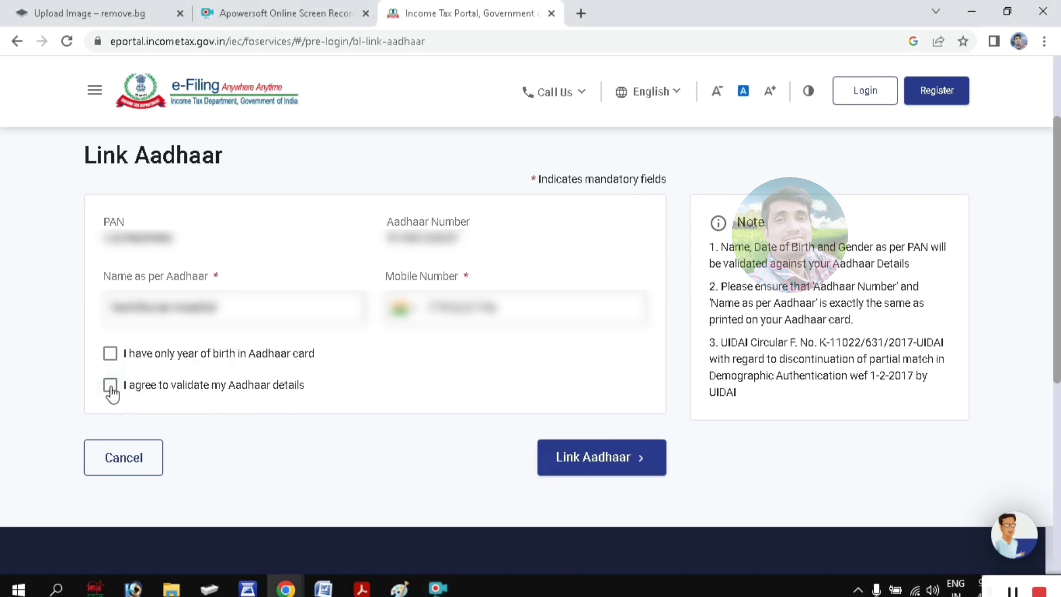
left_click(111, 386)
left_click(592, 459)
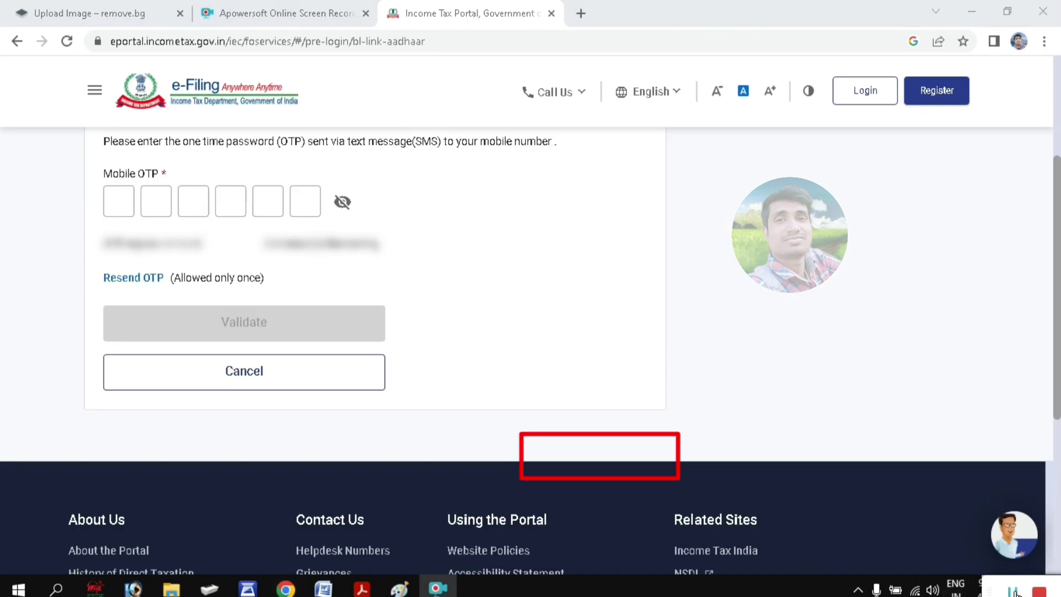
- Enter the mobile OTP, validate it, and acknowledge the message about the linking request
key("ctrl+v")
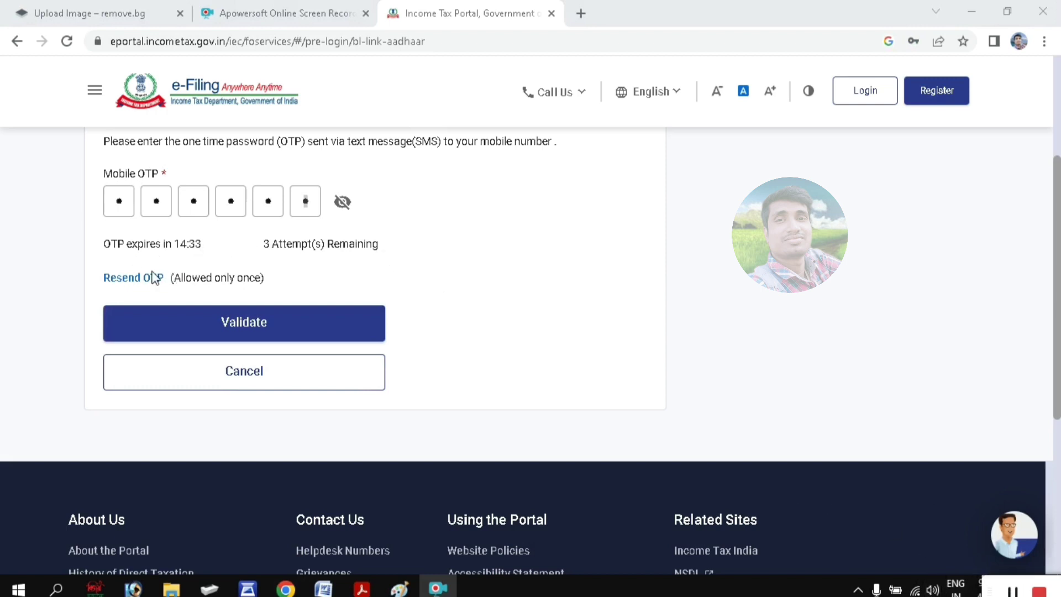
left_click(284, 328)
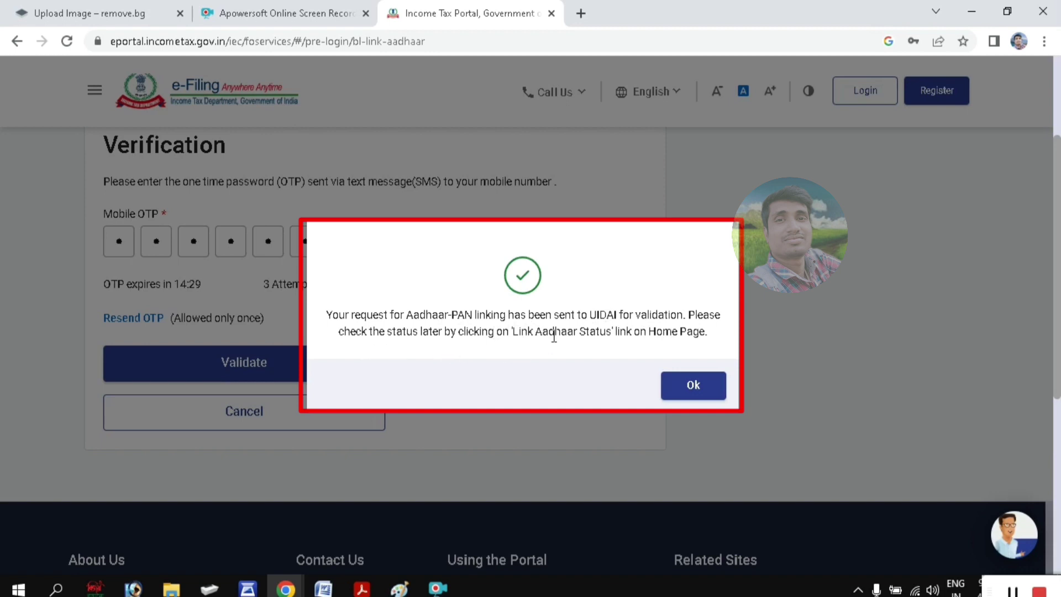
left_click(691, 385)
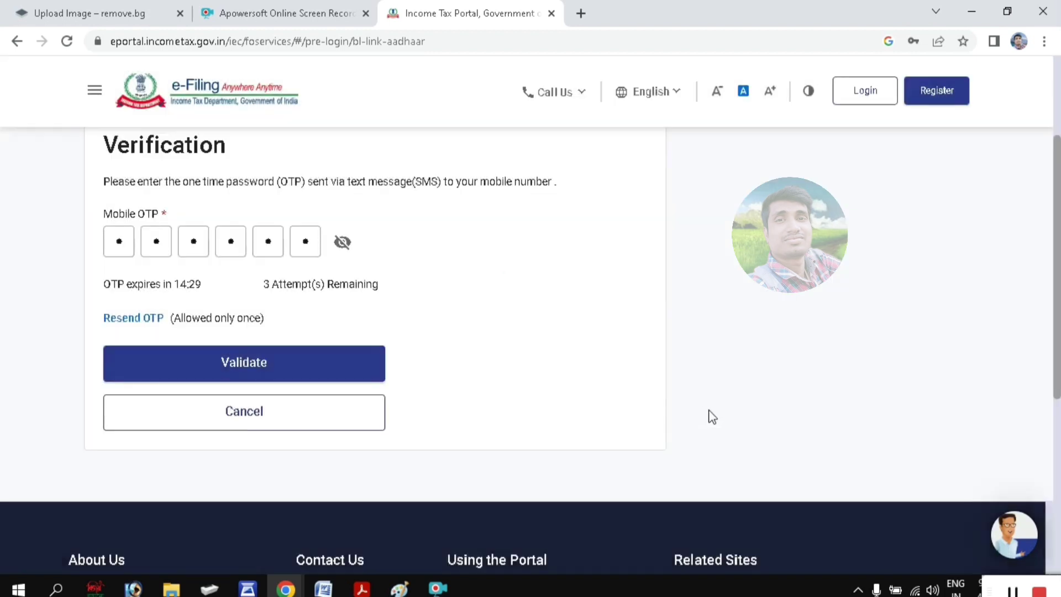